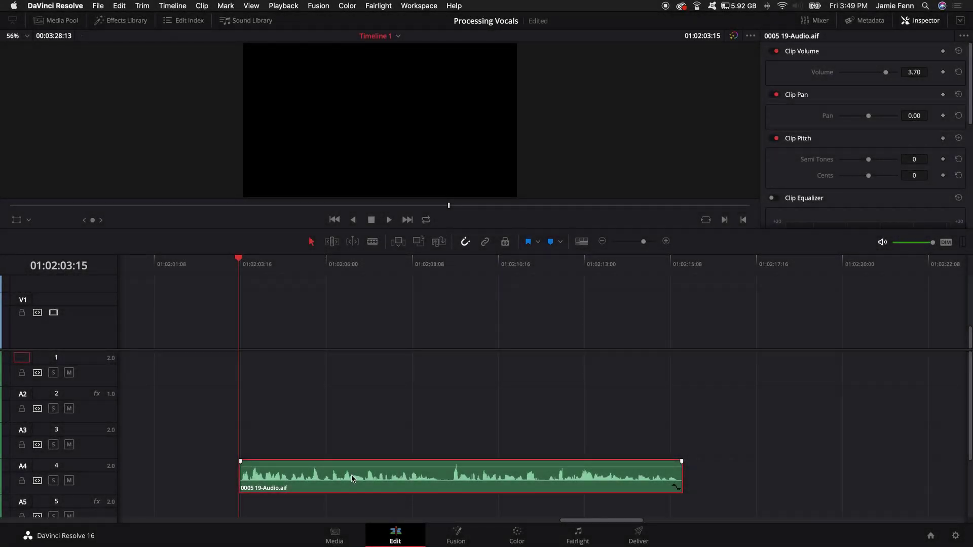
# Normalize the 0005 19-Audio.aif vocal clip on A4 in True Peak mode to -2 dBTP.
pyautogui.rightClick(352, 479)
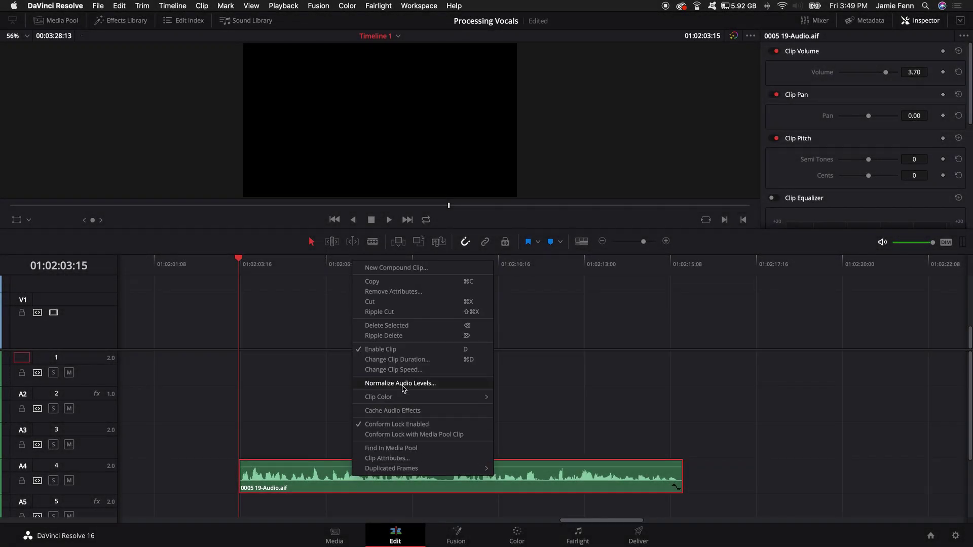
pyautogui.click(420, 385)
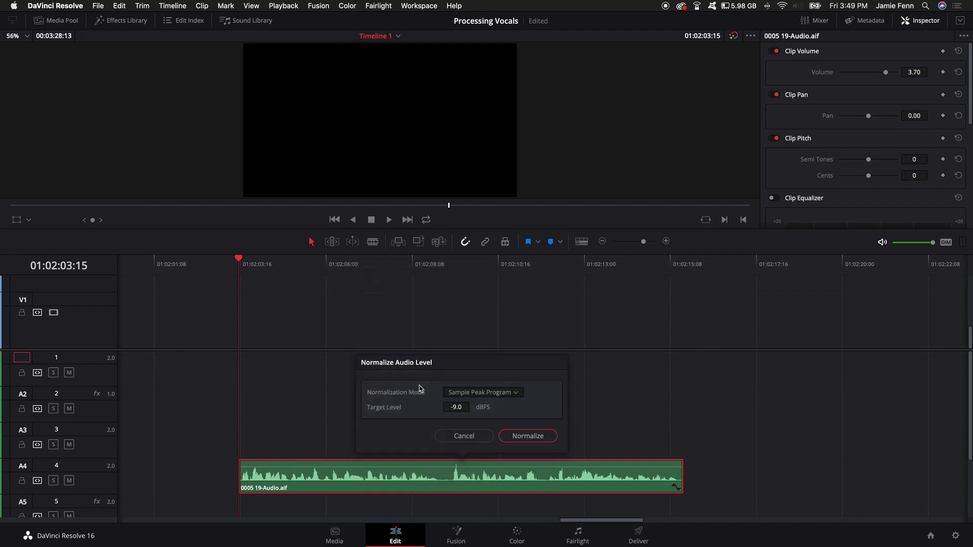
pyautogui.click(488, 397)
pyautogui.click(484, 422)
pyautogui.click(516, 436)
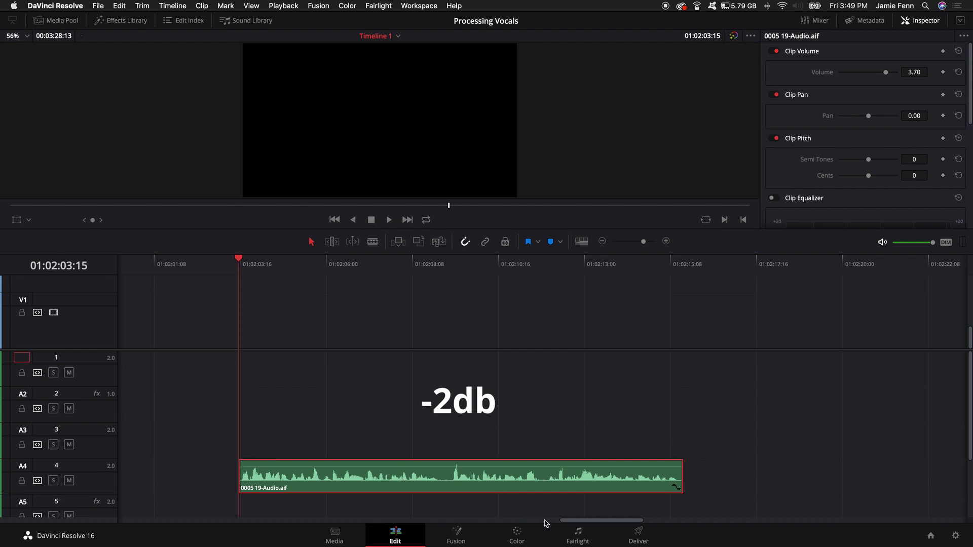
# On the Fairlight page, add a De-Esser to Audio 4 and set its frequency to 7.33k.
pyautogui.click(578, 538)
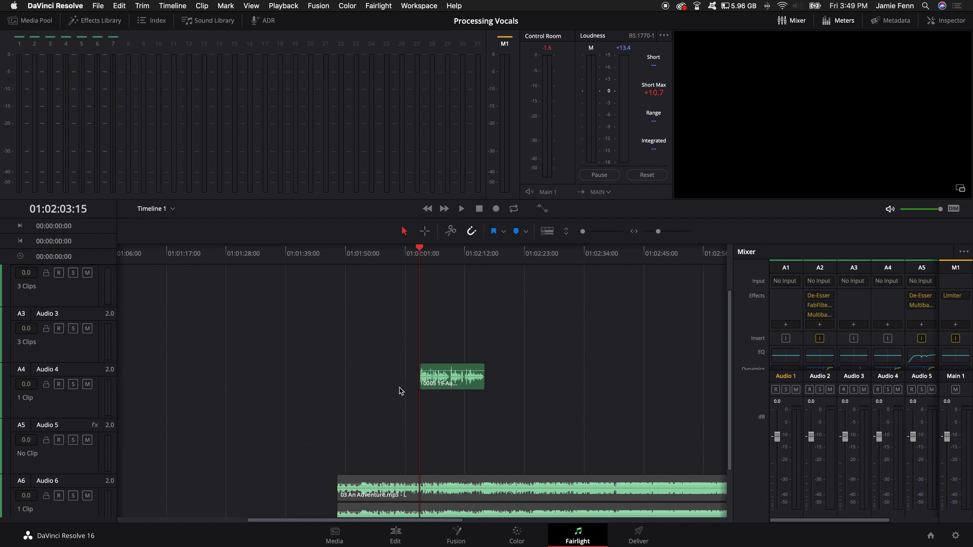
pyautogui.click(888, 325)
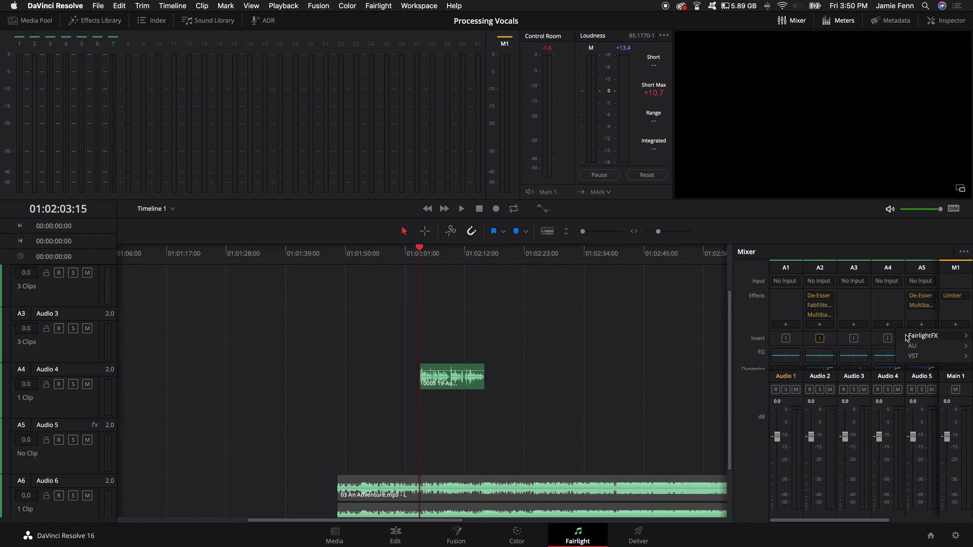
pyautogui.moveTo(909, 335)
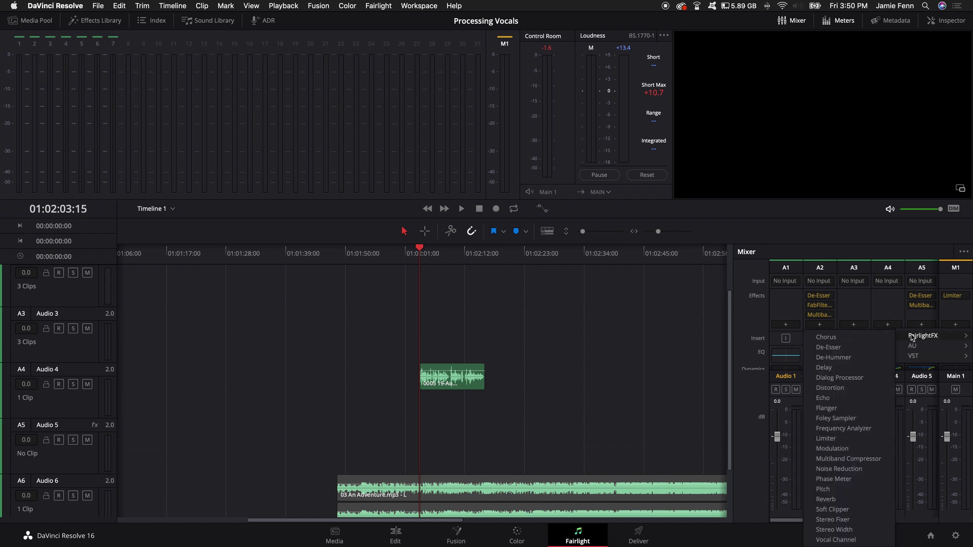
pyautogui.click(855, 350)
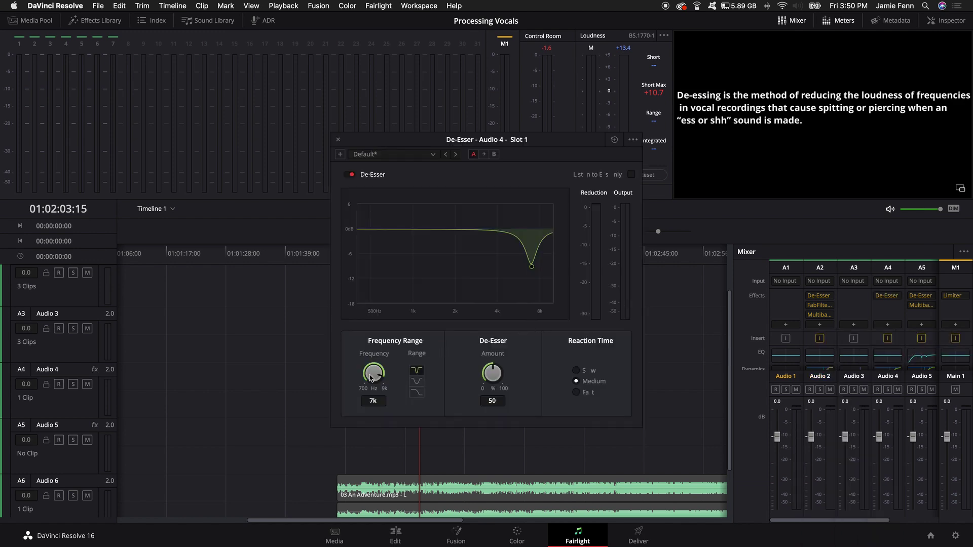
pyautogui.moveTo(370, 378); pyautogui.dragTo(374, 373)
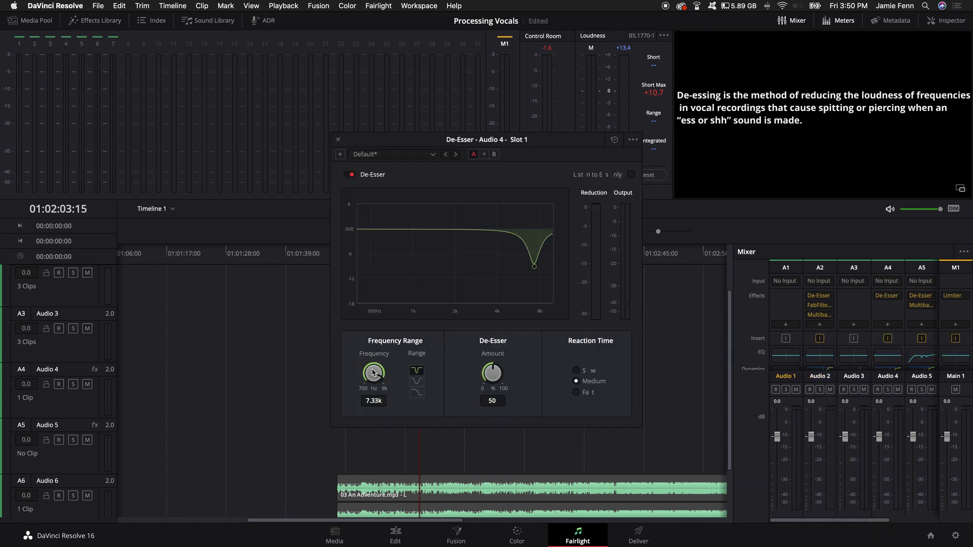
# Play the vocal to hear the de-essing, then close the De-Esser window.
pyautogui.press('space')
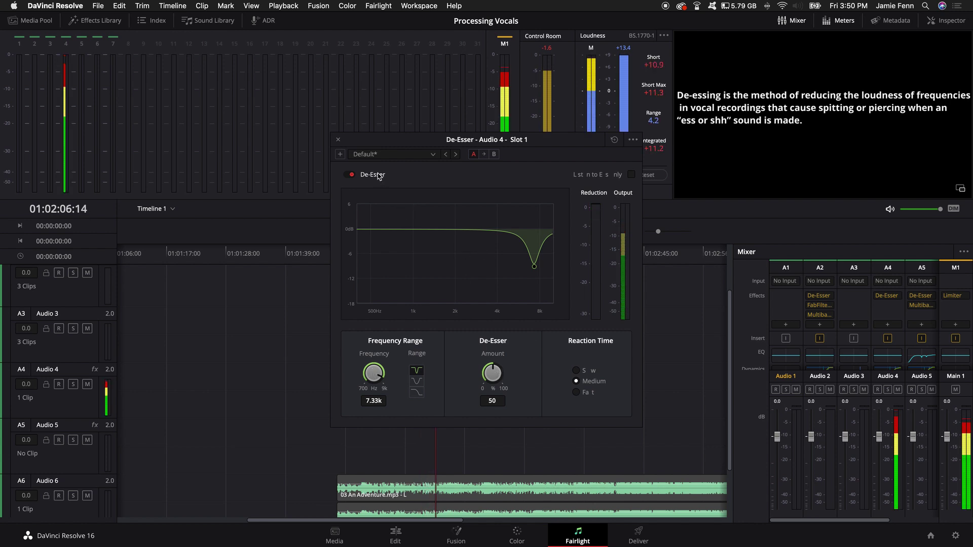
pyautogui.press('space')
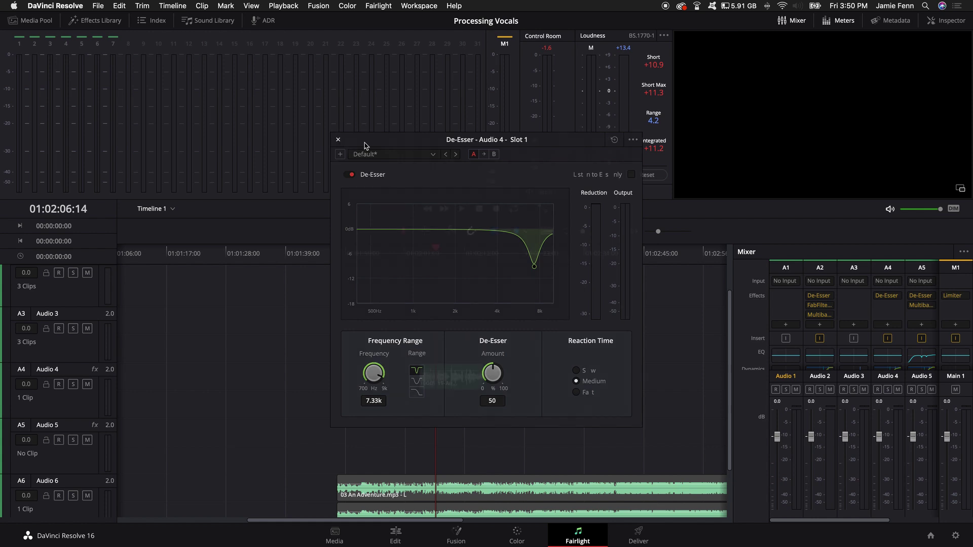
pyautogui.click(335, 139)
# Add a Vocal Channel effect to Audio 4 with the high-pass filter on at 100 Hz.
pyautogui.click(887, 325)
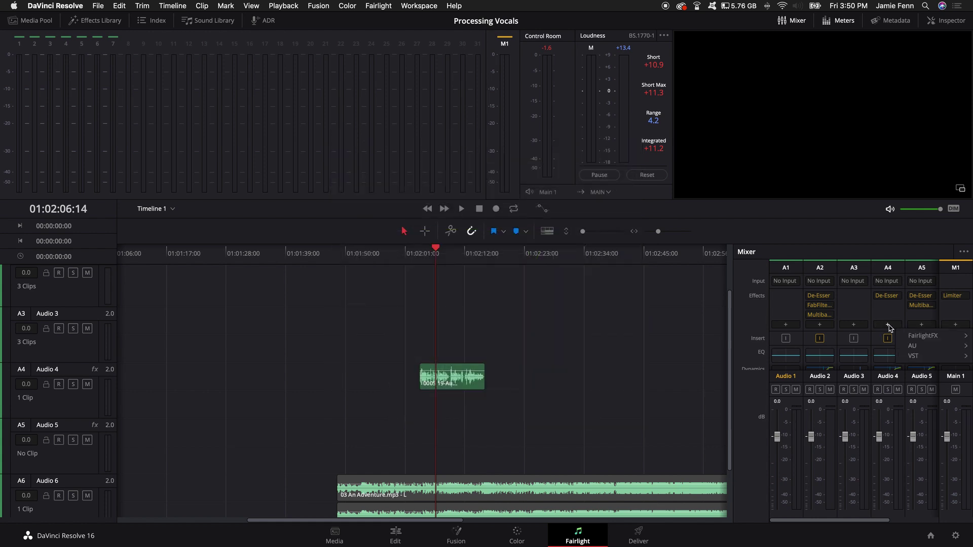
pyautogui.moveTo(912, 336)
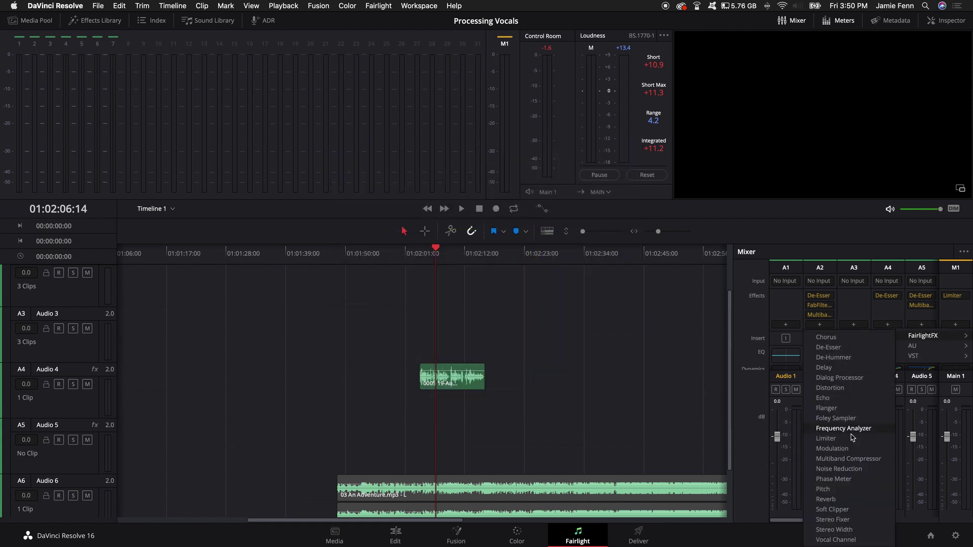
pyautogui.click(843, 541)
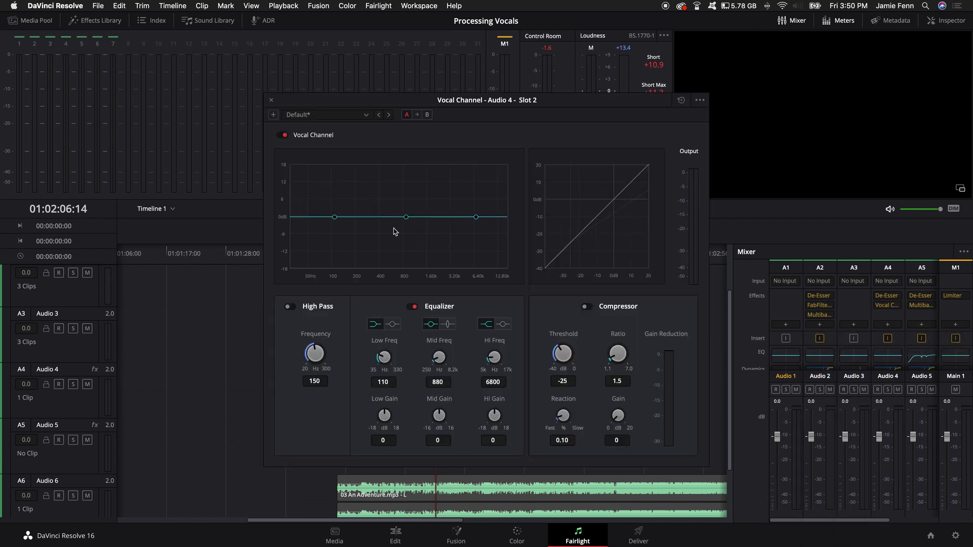
pyautogui.click(289, 306)
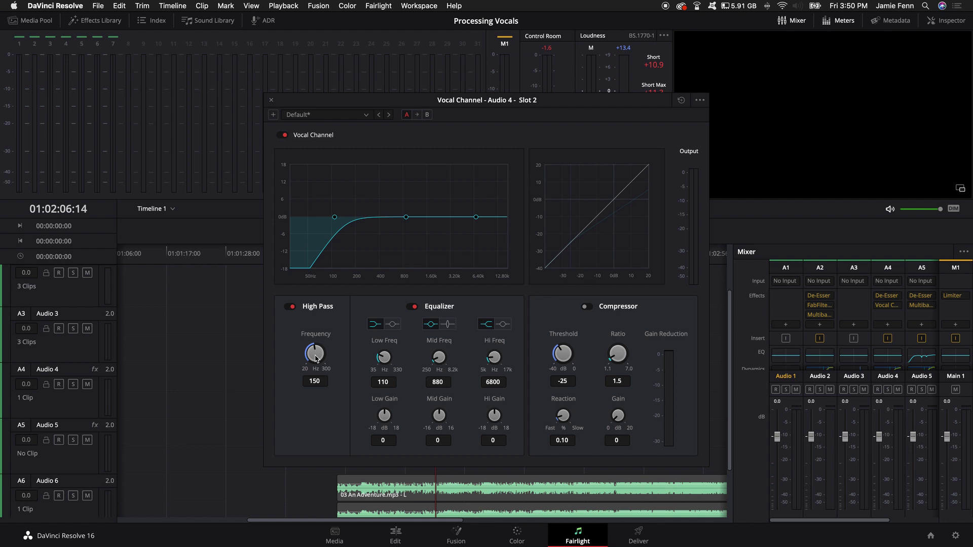
pyautogui.moveTo(315, 353); pyautogui.dragTo(290, 364)
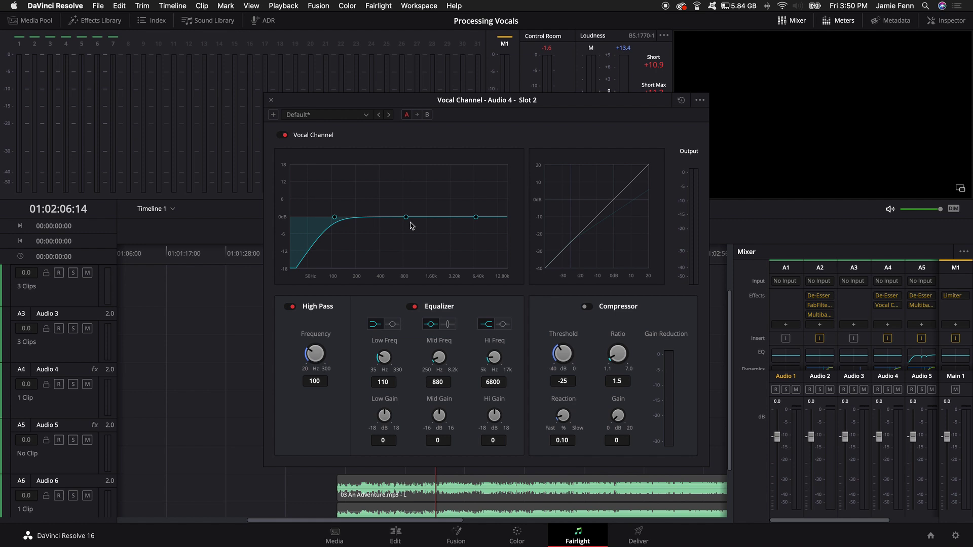
# Compare the vocal with the Vocal Channel bypassed and re-enabled during playback.
pyautogui.moveTo(328, 121); pyautogui.dragTo(567, 73)
pyautogui.click(523, 86)
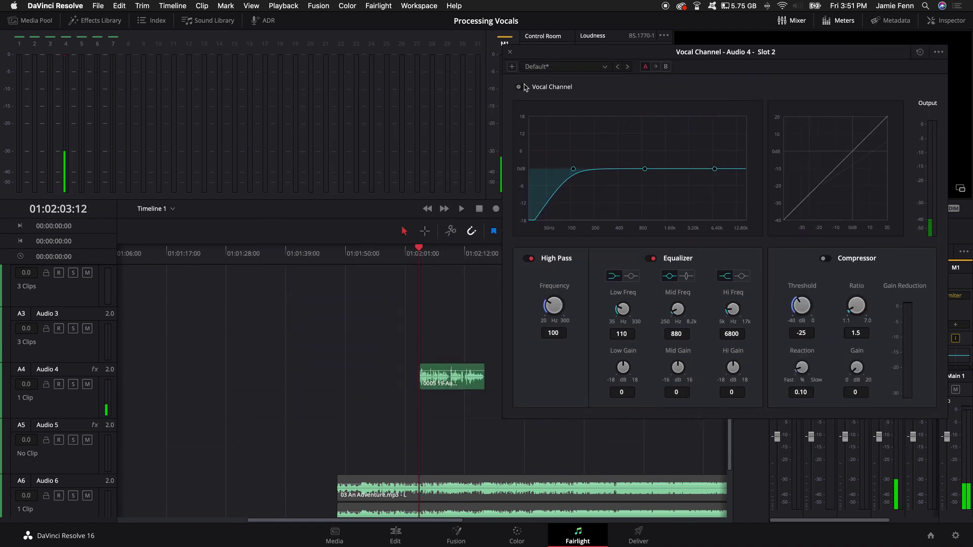
pyautogui.press('space')
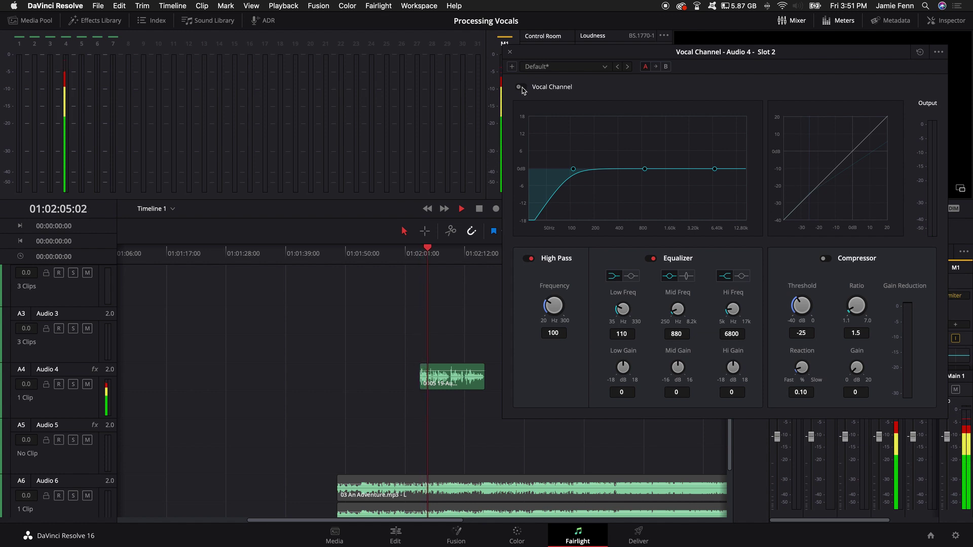
pyautogui.press('space')
pyautogui.click(522, 87)
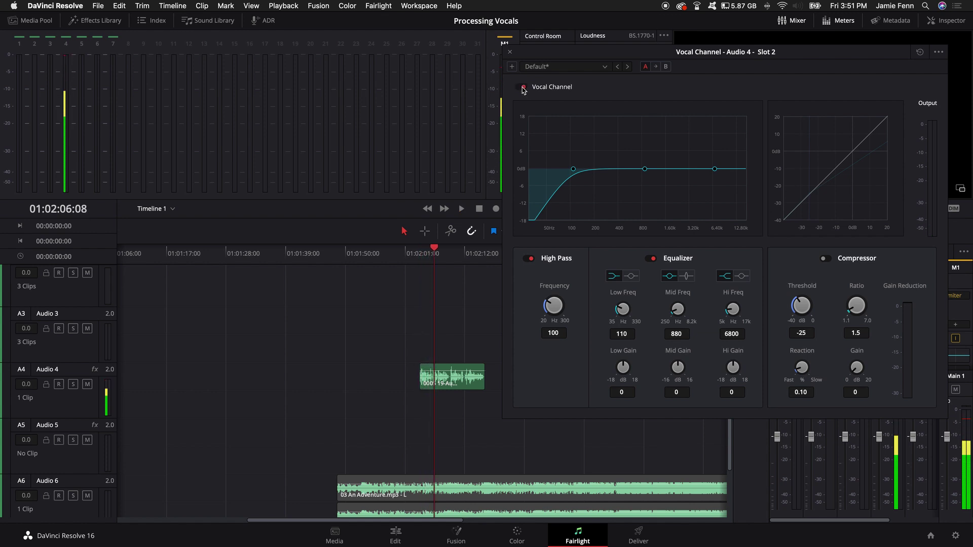
pyautogui.press('space')
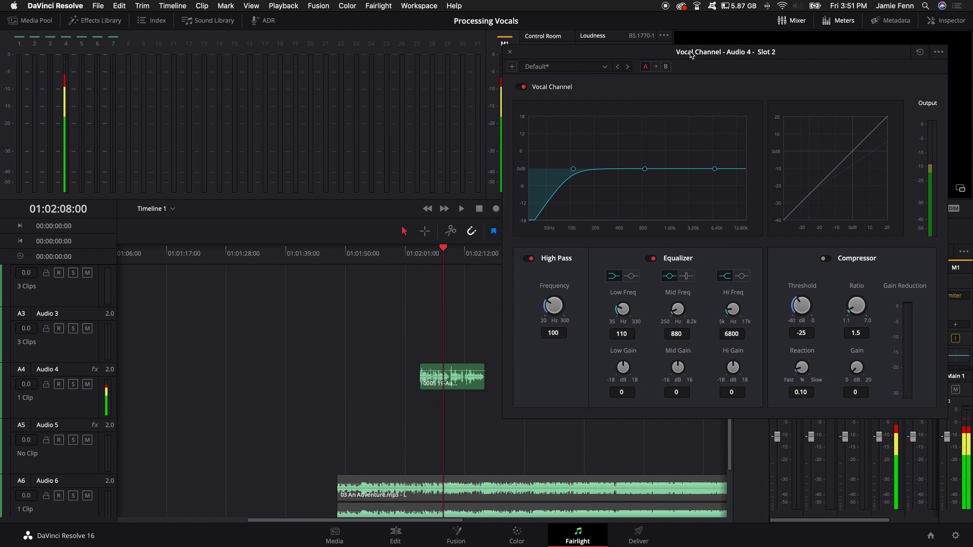
# Make the Vocal Channel mid band a narrow -3.8 dB cut at 282 Hz, with the high band at 0 dB.
pyautogui.moveTo(690, 55); pyautogui.dragTo(512, 82)
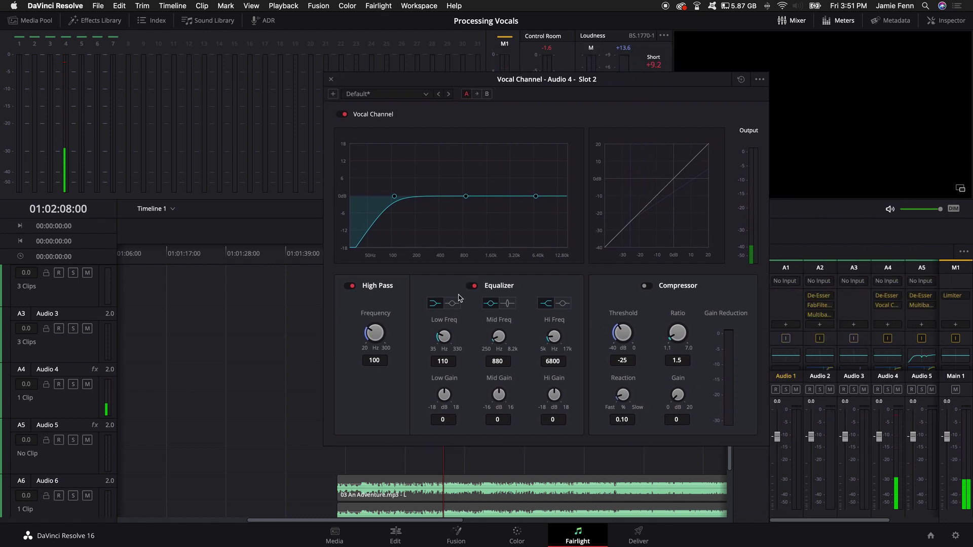
pyautogui.moveTo(466, 196); pyautogui.dragTo(436, 162)
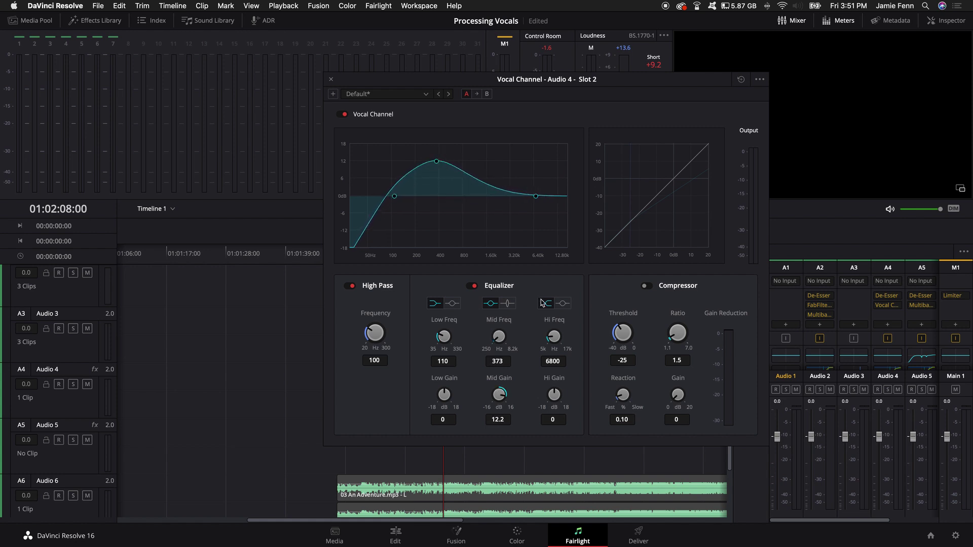
pyautogui.click(502, 304)
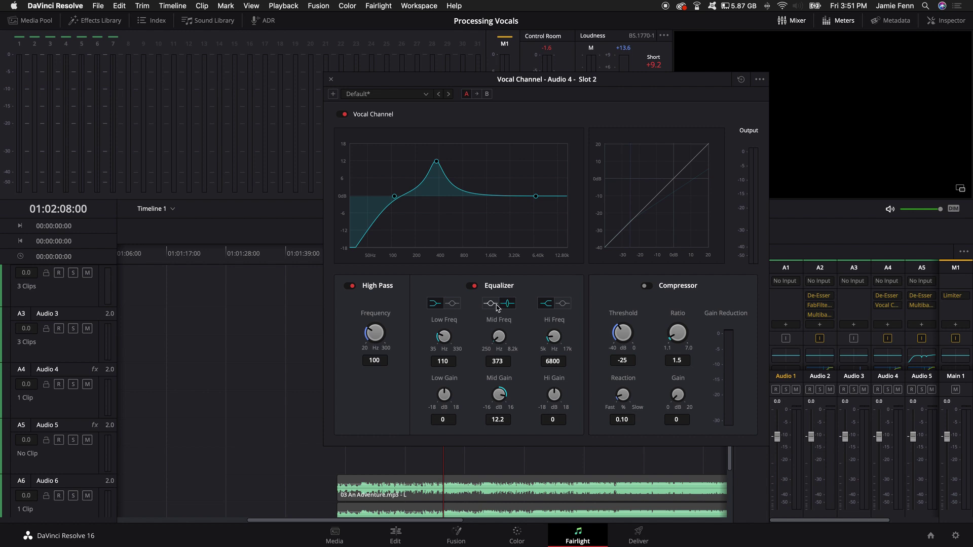
pyautogui.moveTo(437, 162)
pyautogui.mouseDown()
pyautogui.moveTo(435, 144)
pyautogui.moveTo(435, 152)
pyautogui.mouseUp()
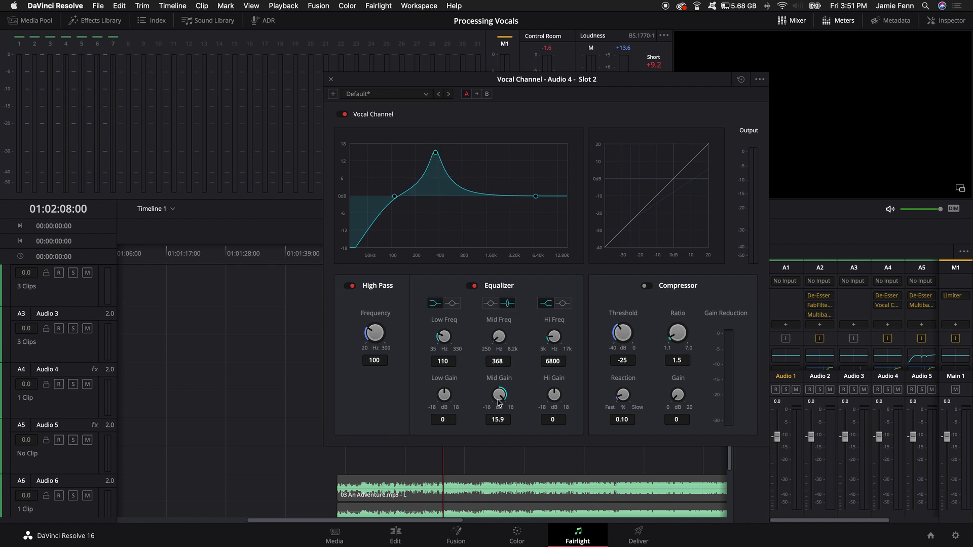
pyautogui.moveTo(436, 158)
pyautogui.mouseDown()
pyautogui.moveTo(428, 155)
pyautogui.moveTo(445, 152)
pyautogui.moveTo(422, 152)
pyautogui.moveTo(491, 157)
pyautogui.moveTo(444, 155)
pyautogui.mouseUp()
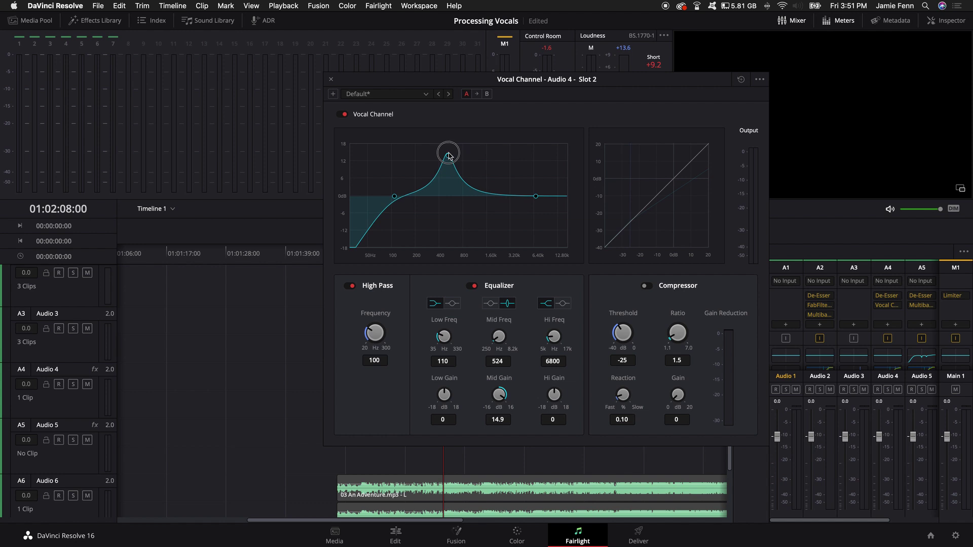
pyautogui.moveTo(426, 156); pyautogui.dragTo(428, 209)
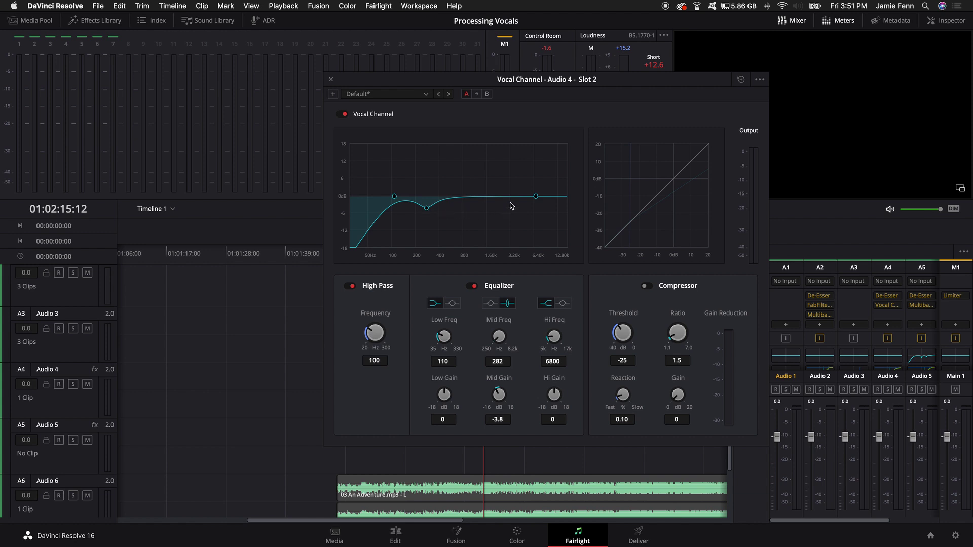
pyautogui.moveTo(536, 197)
pyautogui.mouseDown()
pyautogui.moveTo(503, 193)
pyautogui.moveTo(532, 194)
pyautogui.mouseUp()
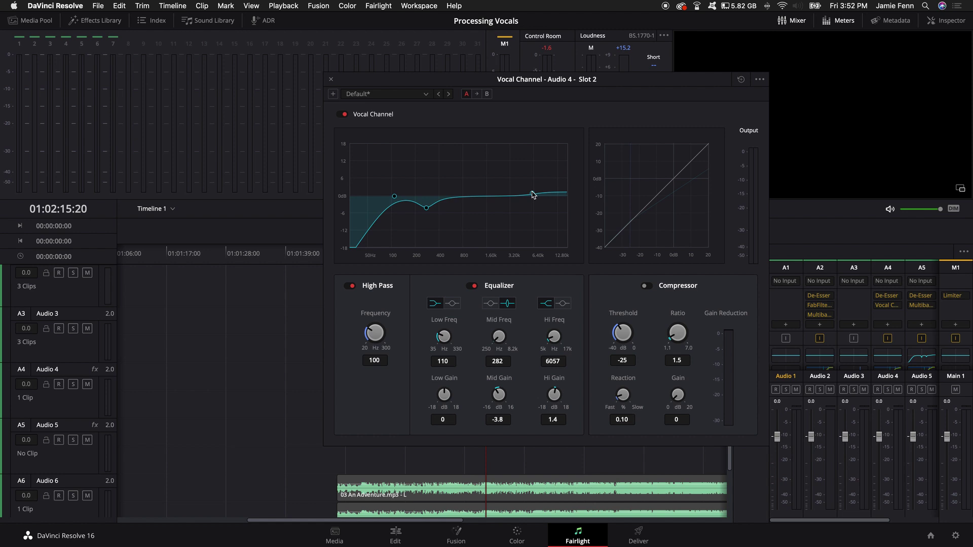
pyautogui.moveTo(532, 194); pyautogui.dragTo(533, 199)
# Close the Vocal Channel window and add a Multiband Compressor to Audio 4.
pyautogui.click(331, 81)
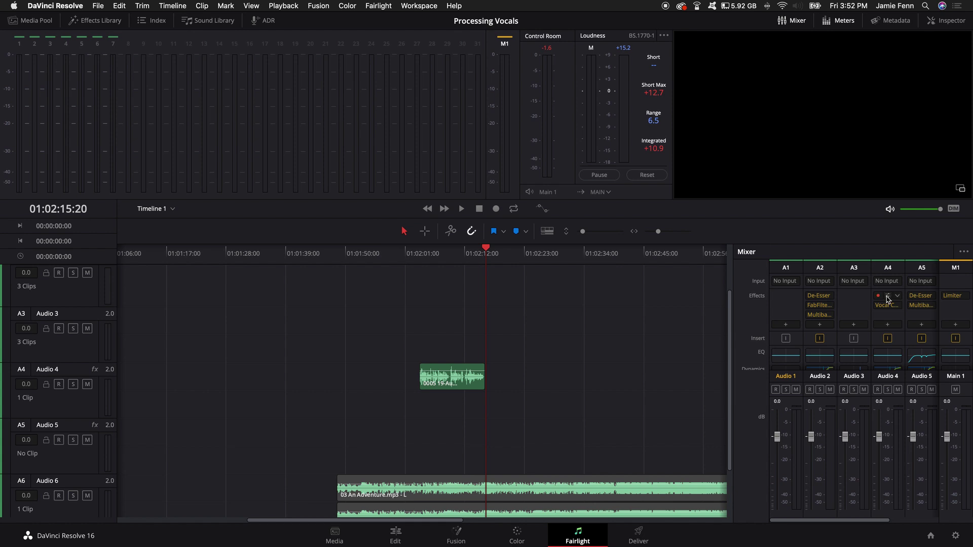
pyautogui.hscroll(2, 884, 327)
pyautogui.hscroll(-1, 880, 328)
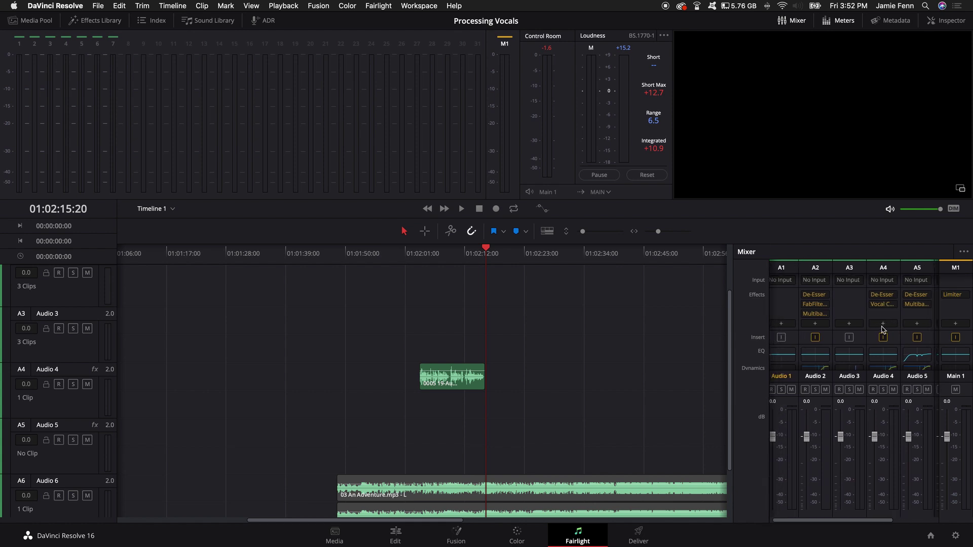
pyautogui.click(884, 324)
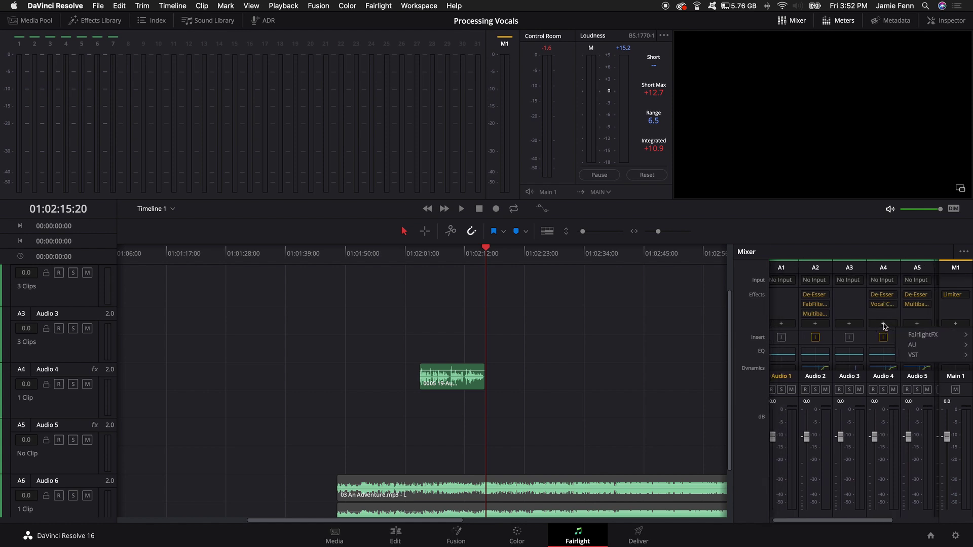
pyautogui.moveTo(910, 336)
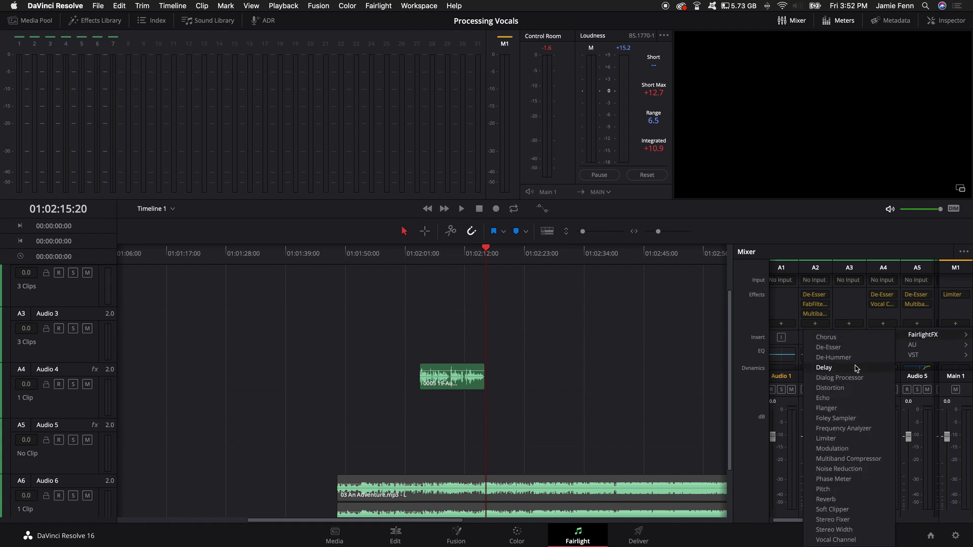
pyautogui.click(856, 460)
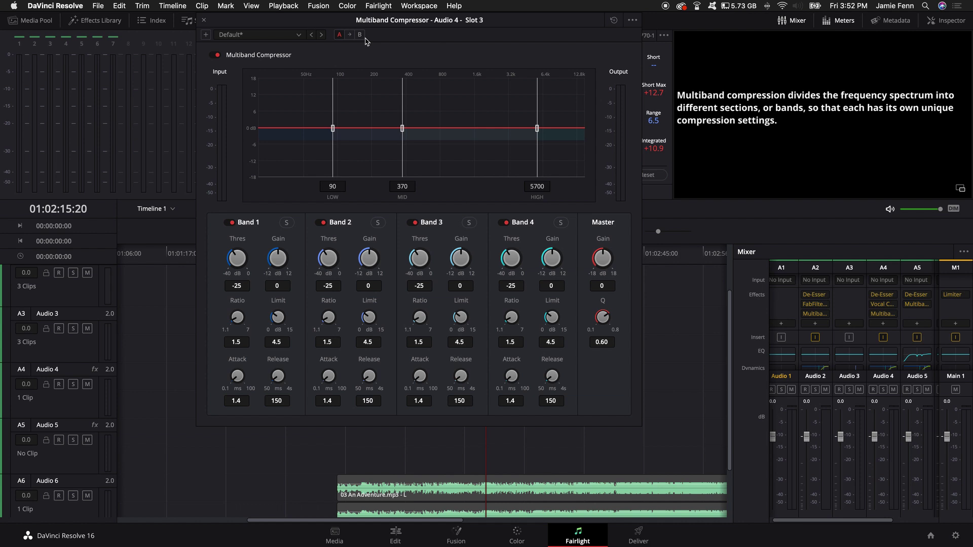
# Play the vocal from just before the clip to hear the default multiband compression, then close its window.
pyautogui.moveTo(428, 20); pyautogui.dragTo(181, 10)
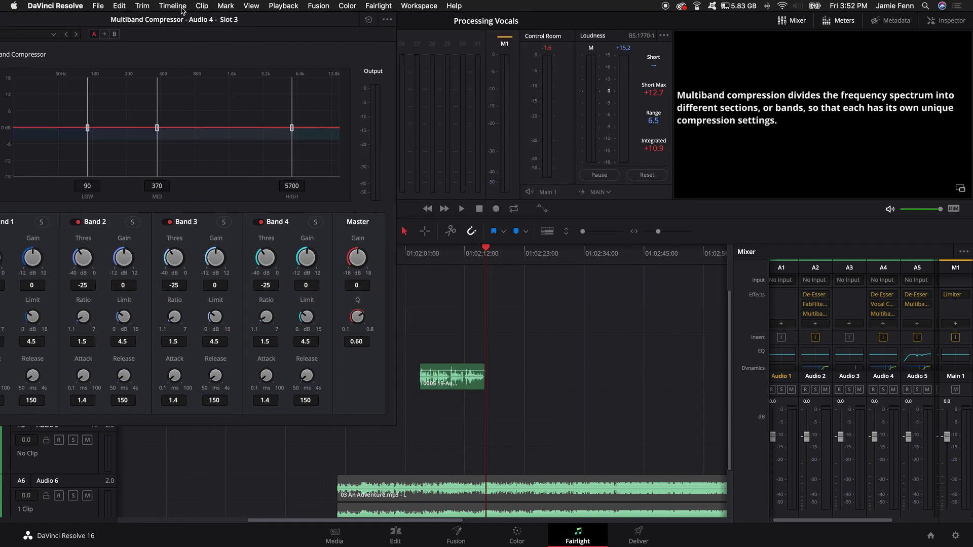
pyautogui.click(421, 266)
pyautogui.press('space')
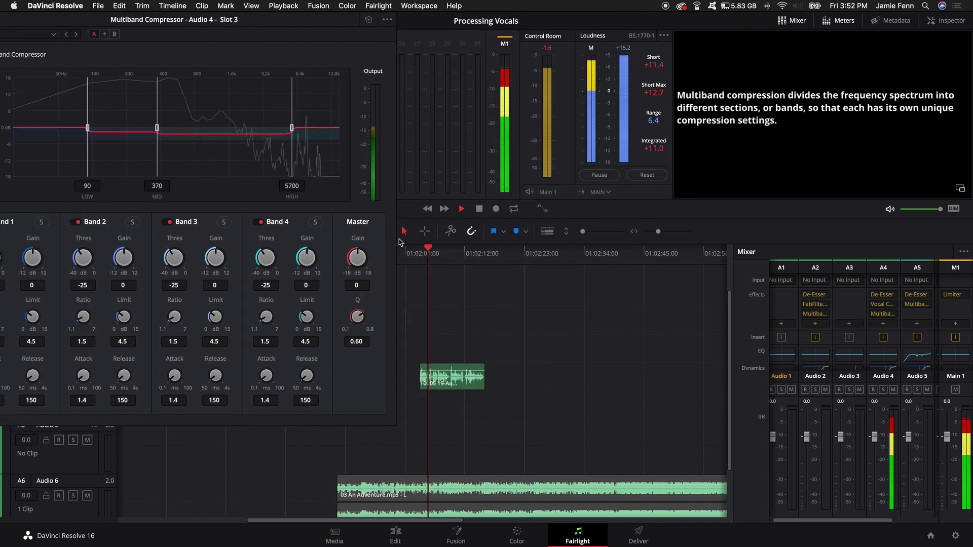
pyautogui.moveTo(245, 24); pyautogui.dragTo(316, 38)
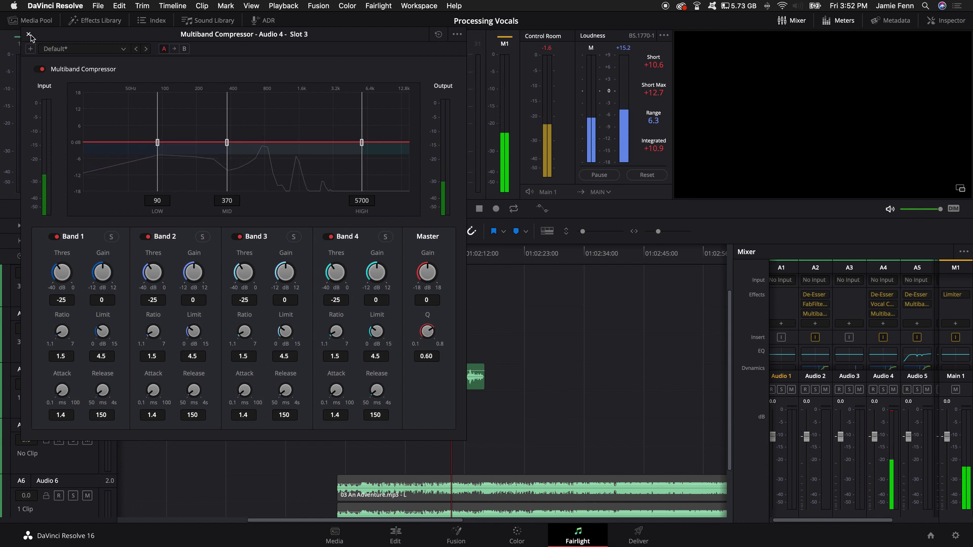
pyautogui.press('space')
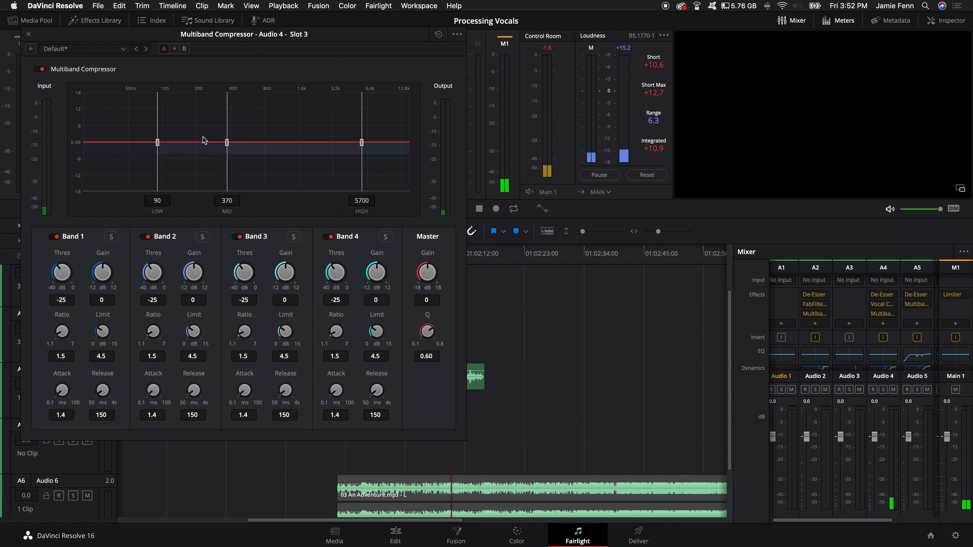
pyautogui.click(28, 35)
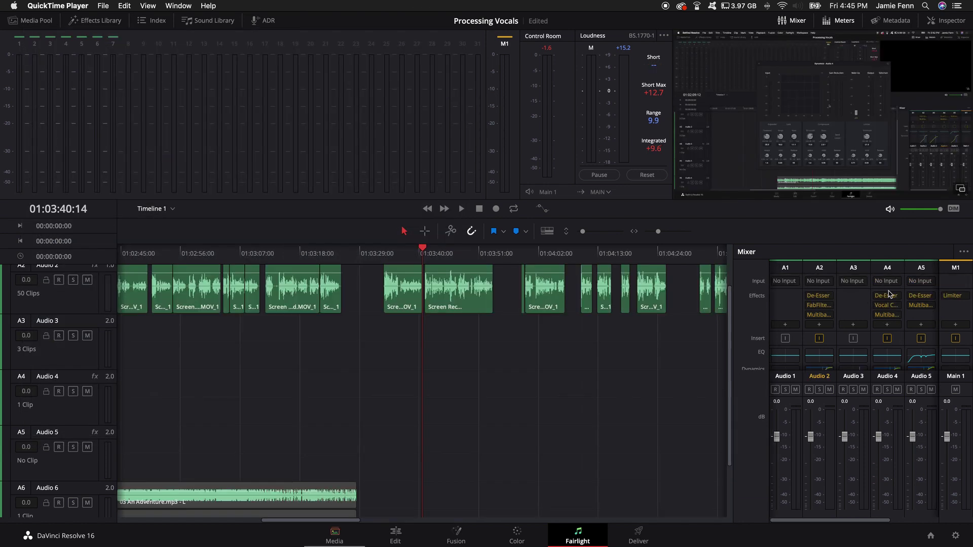
# Switch the Audio 4 dynamics from expander to gate mode and enable the gate.
pyautogui.scroll(-5, 890, 299)
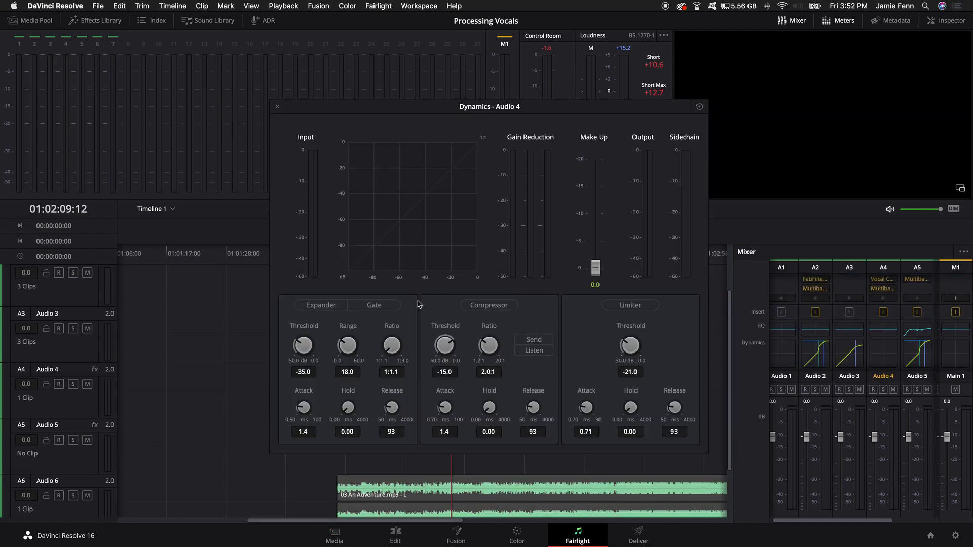
pyautogui.click(388, 309)
pyautogui.click(381, 309)
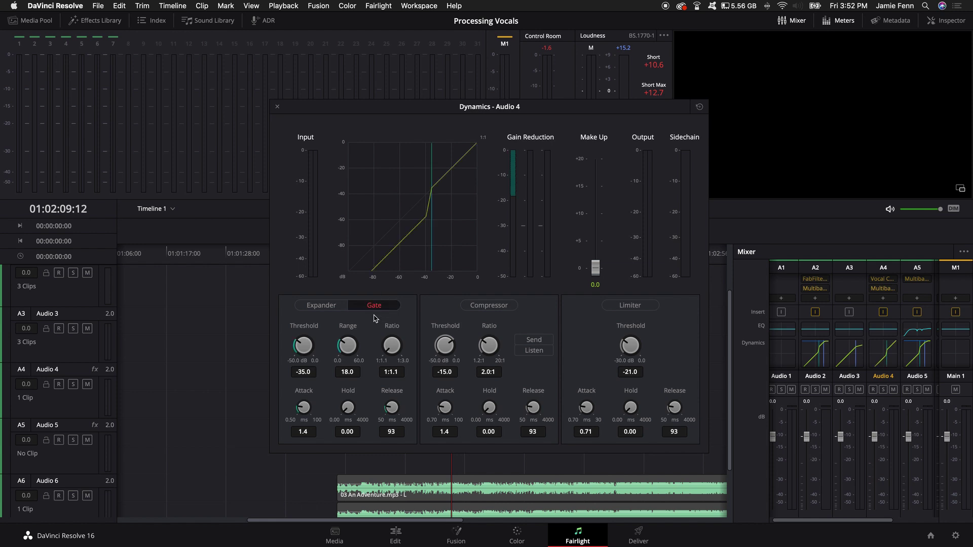
pyautogui.moveTo(404, 114); pyautogui.dragTo(297, 30)
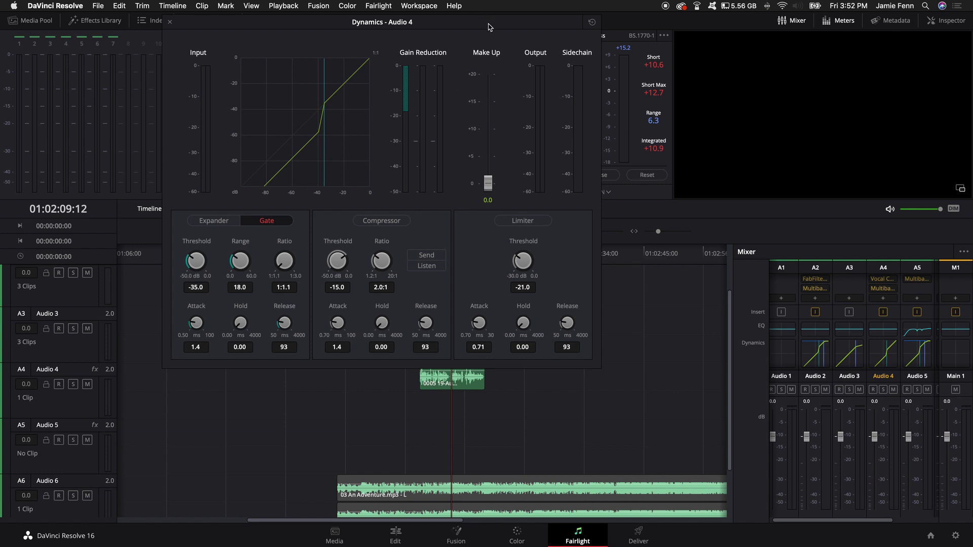
pyautogui.moveTo(489, 27); pyautogui.dragTo(817, 20)
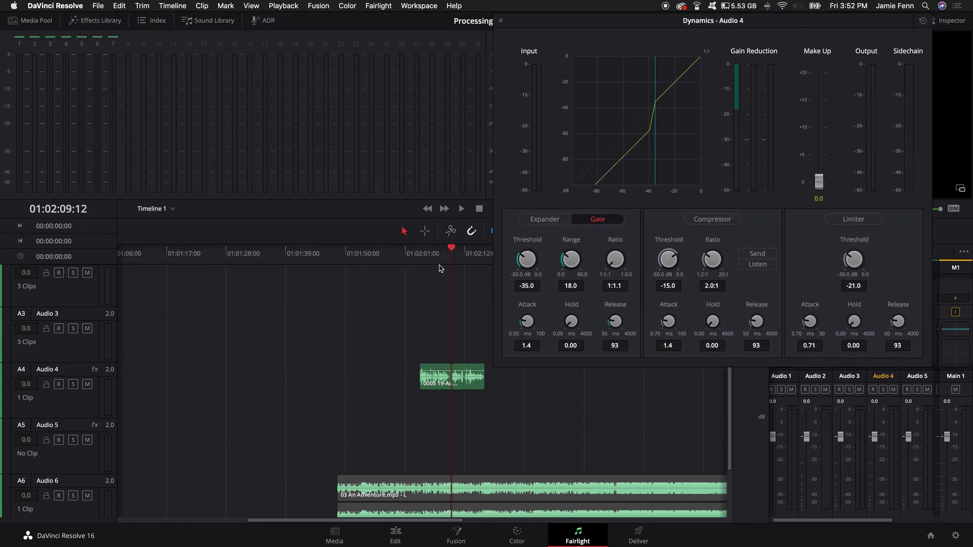
# Audition the vocal from about 01:02:04 and lower the gate threshold to -38 dB.
pyautogui.moveTo(453, 254); pyautogui.dragTo(424, 255)
pyautogui.press('space')
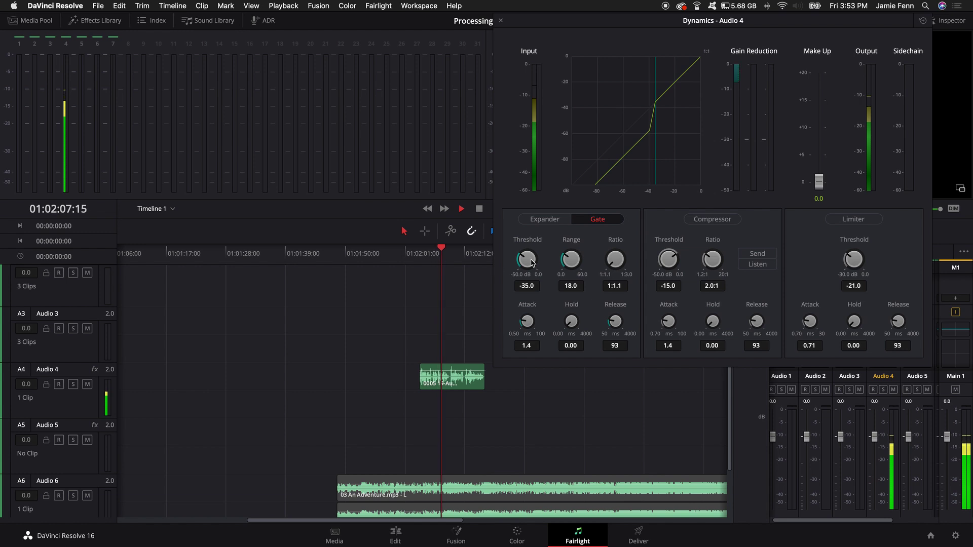
pyautogui.press('space')
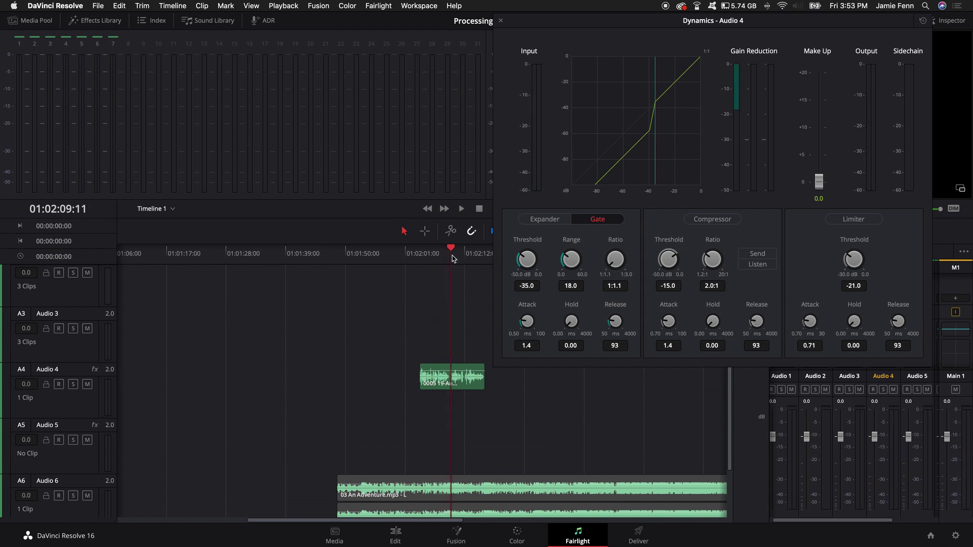
pyautogui.moveTo(533, 262); pyautogui.dragTo(519, 262)
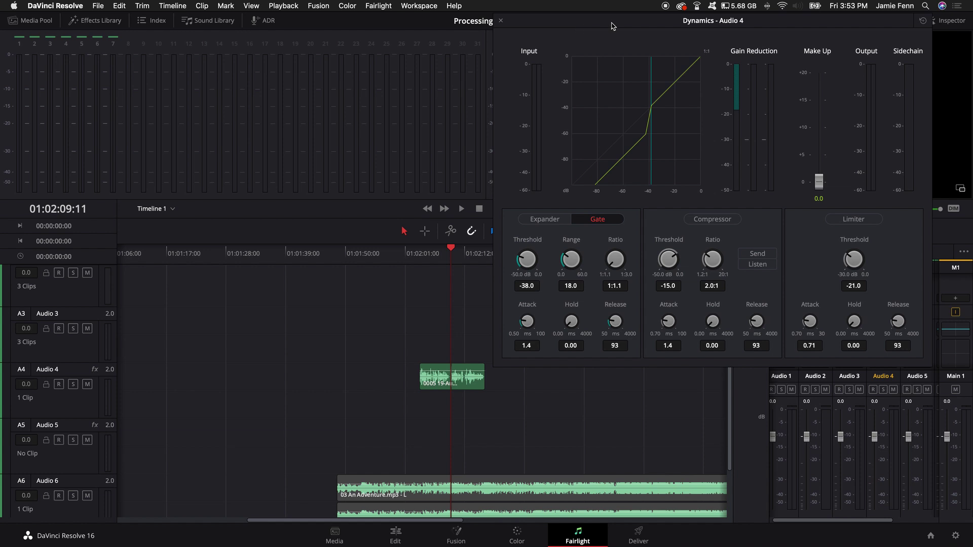
pyautogui.moveTo(612, 25); pyautogui.dragTo(457, 39)
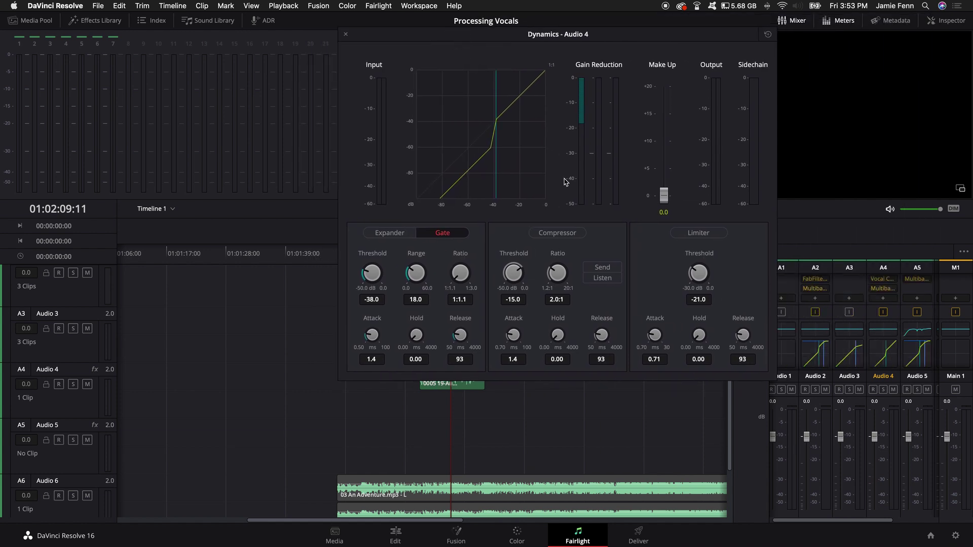
# Enable the compressor at a 3.9:1 ratio, -18.9 dB threshold and 2.8 ms attack.
pyautogui.click(566, 233)
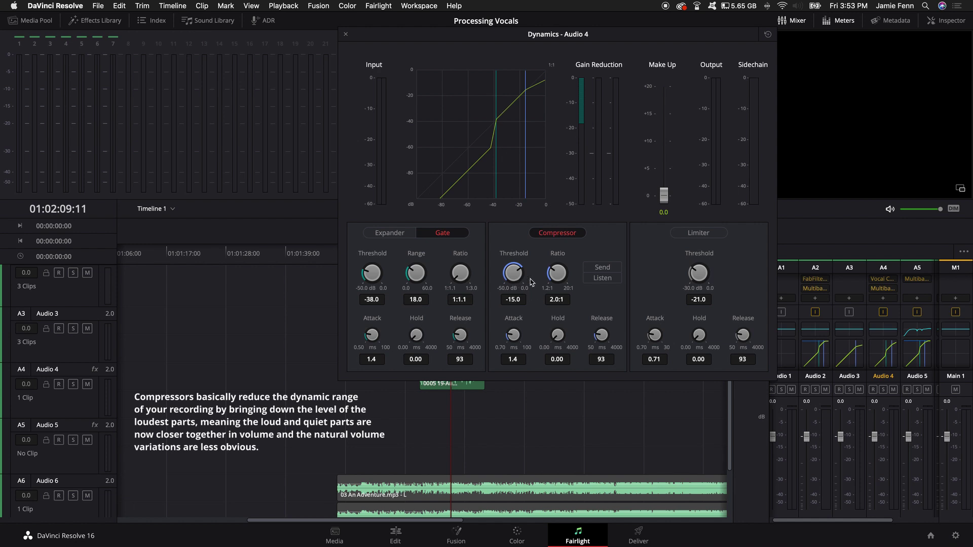
pyautogui.moveTo(555, 282)
pyautogui.mouseDown()
pyautogui.moveTo(558, 264)
pyautogui.moveTo(573, 258)
pyautogui.moveTo(566, 266)
pyautogui.mouseUp()
pyautogui.click(562, 275)
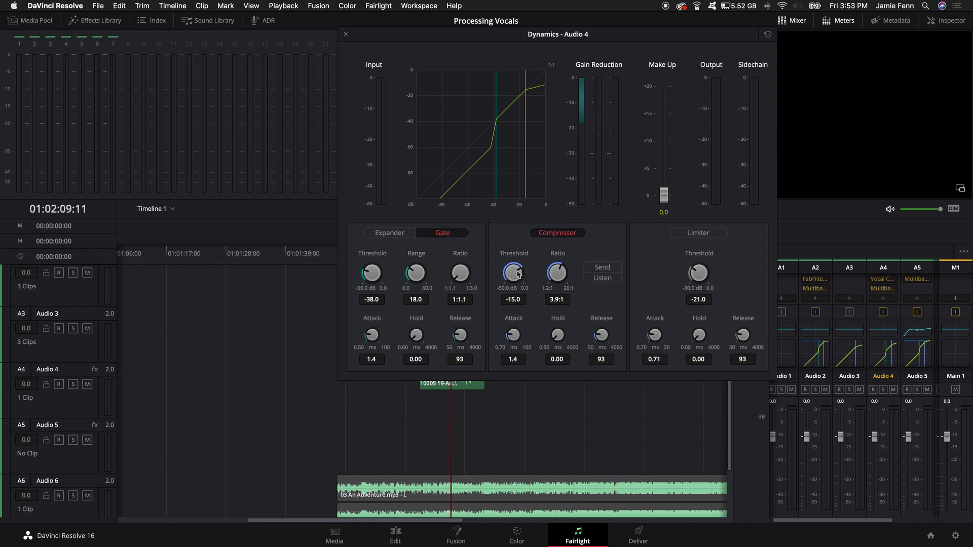
pyautogui.moveTo(518, 273)
pyautogui.mouseDown()
pyautogui.moveTo(495, 269)
pyautogui.moveTo(502, 275)
pyautogui.mouseUp()
pyautogui.press('space')
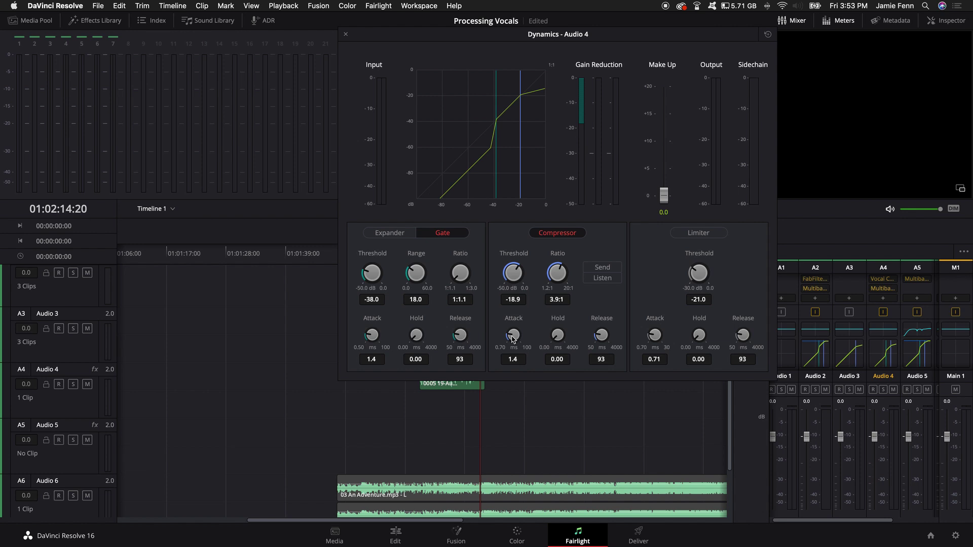
pyautogui.moveTo(512, 339); pyautogui.dragTo(517, 328)
# Enable the limiter and set its threshold to -16.3 dB while auditioning from 01:02:03:15.
pyautogui.click(703, 234)
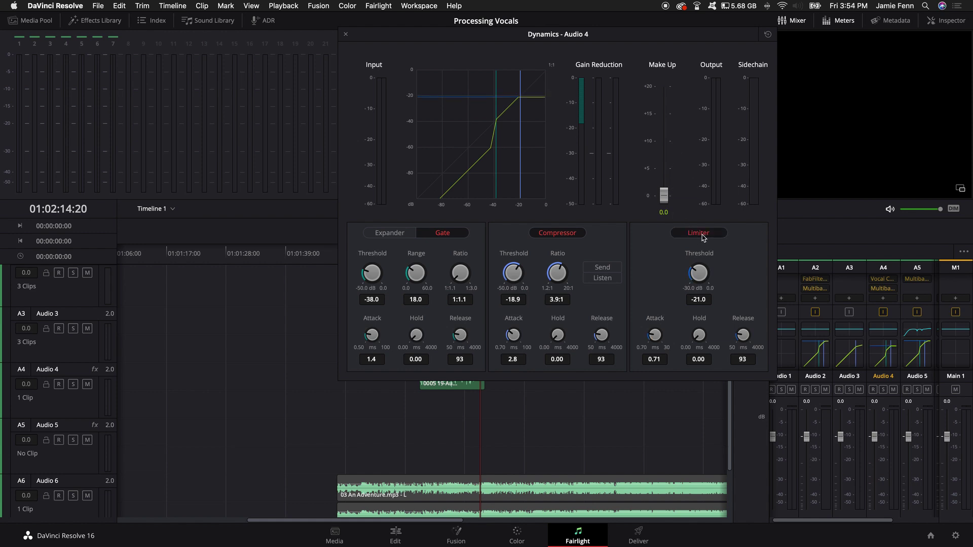
pyautogui.moveTo(703, 287); pyautogui.dragTo(719, 264)
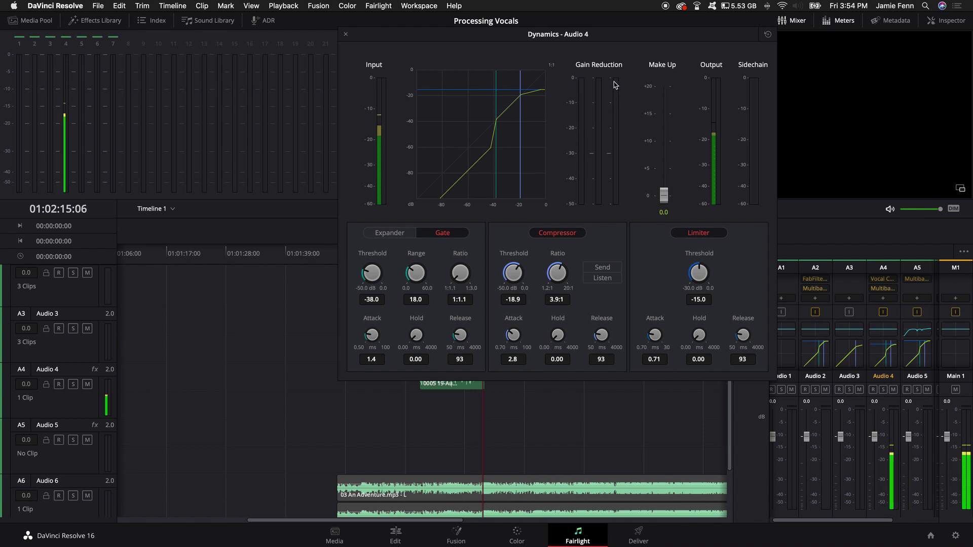
pyautogui.moveTo(467, 35); pyautogui.dragTo(600, 30)
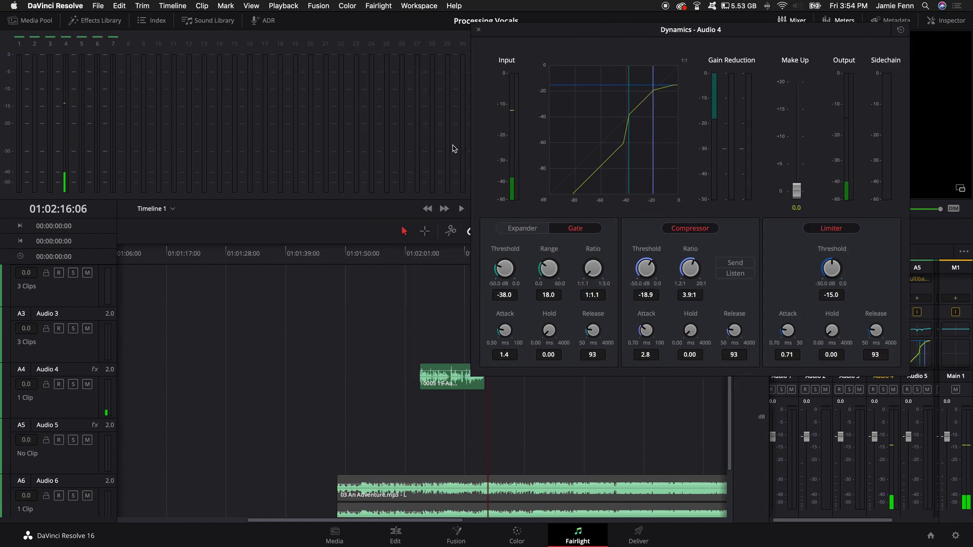
pyautogui.click(419, 254)
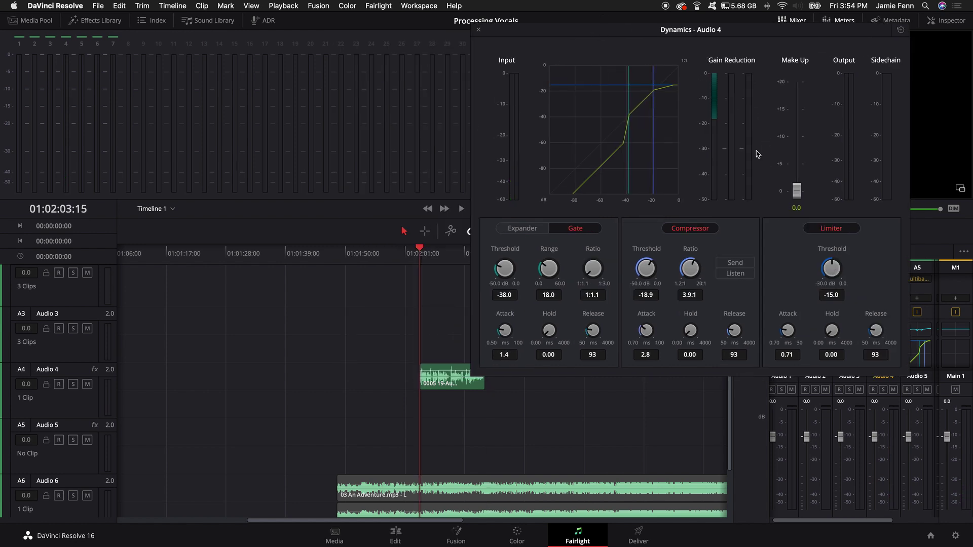
pyautogui.press('space')
pyautogui.moveTo(826, 268); pyautogui.dragTo(825, 269)
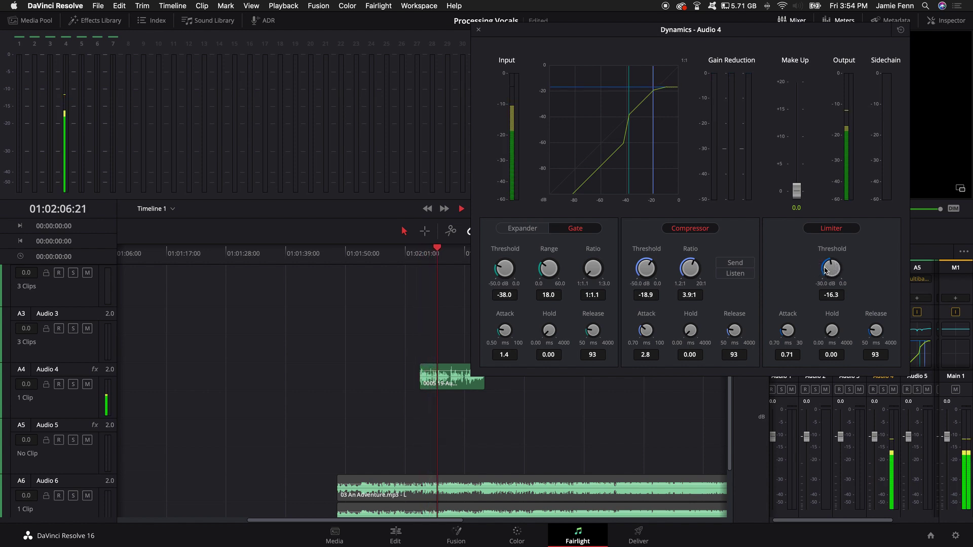
# Add about 11.7 dB of make-up gain and play the vocal back.
pyautogui.press('space')
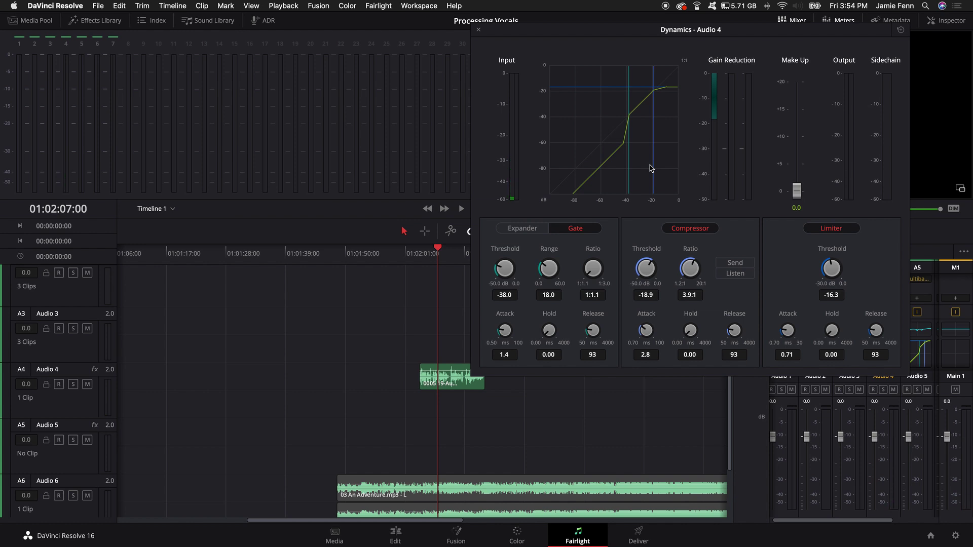
pyautogui.moveTo(799, 193); pyautogui.dragTo(797, 130)
pyautogui.press('space')
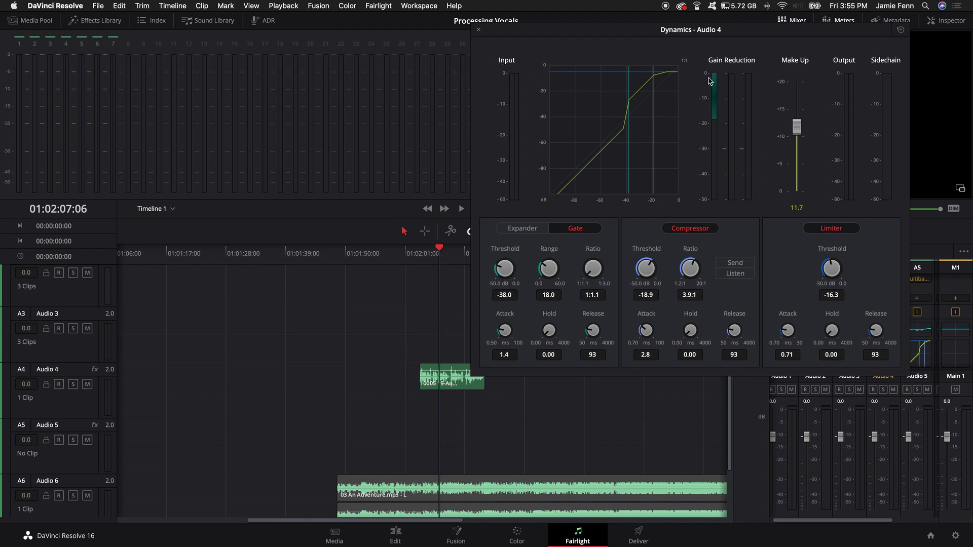
# Set make-up gain to 15.8 dB and play back from 01:02:03:14.
pyautogui.moveTo(797, 131)
pyautogui.mouseDown()
pyautogui.moveTo(798, 97)
pyautogui.moveTo(796, 131)
pyautogui.mouseUp()
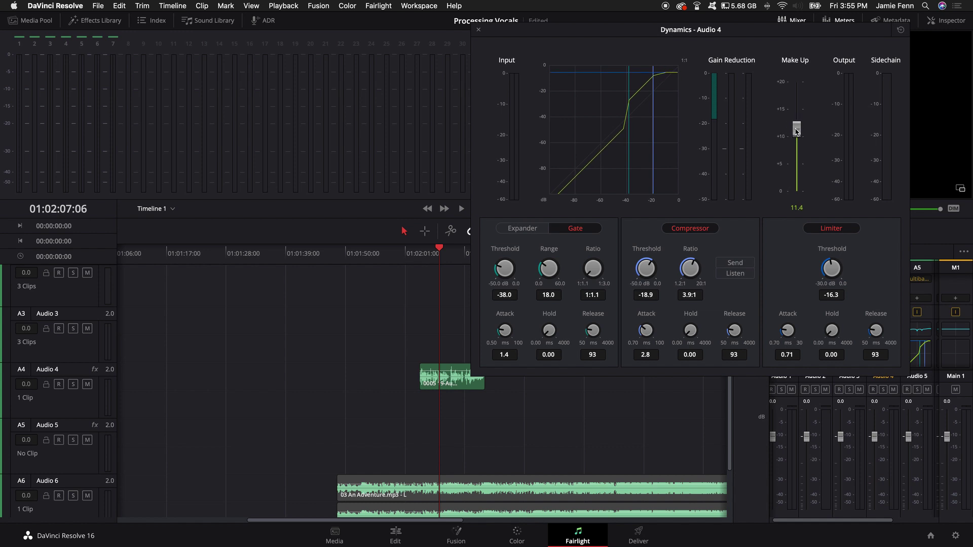
pyautogui.click(422, 258)
pyautogui.press('space')
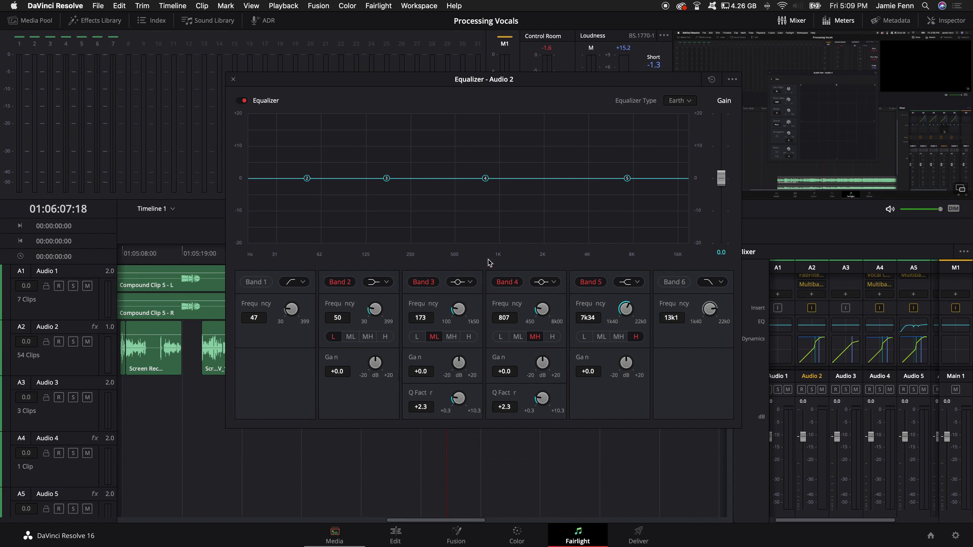
# In the Audio 2 equalizer, enable a Band 6 high cut at 14k6 and dip Band 3 -2.1 dB at 203 Hz.
pyautogui.moveTo(391, 81); pyautogui.dragTo(305, 66)
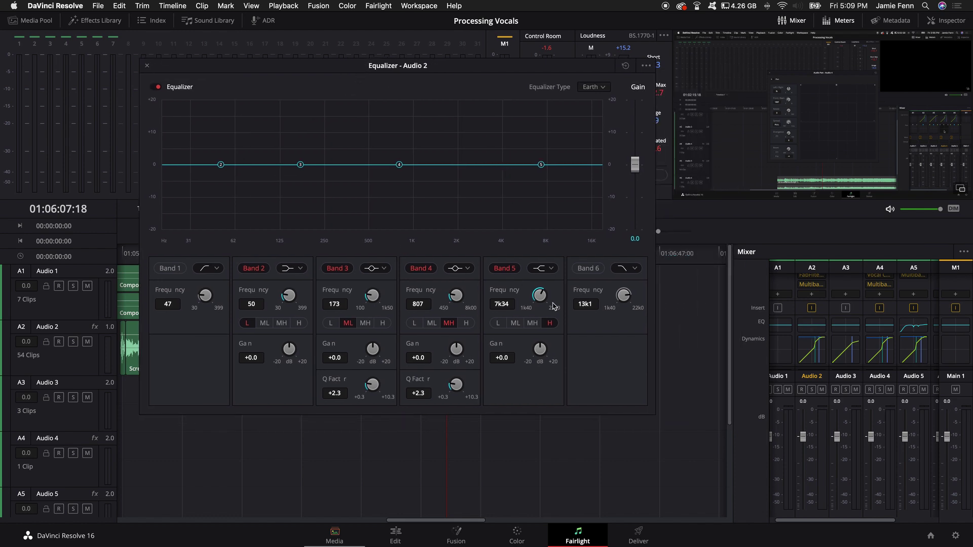
pyautogui.click(591, 270)
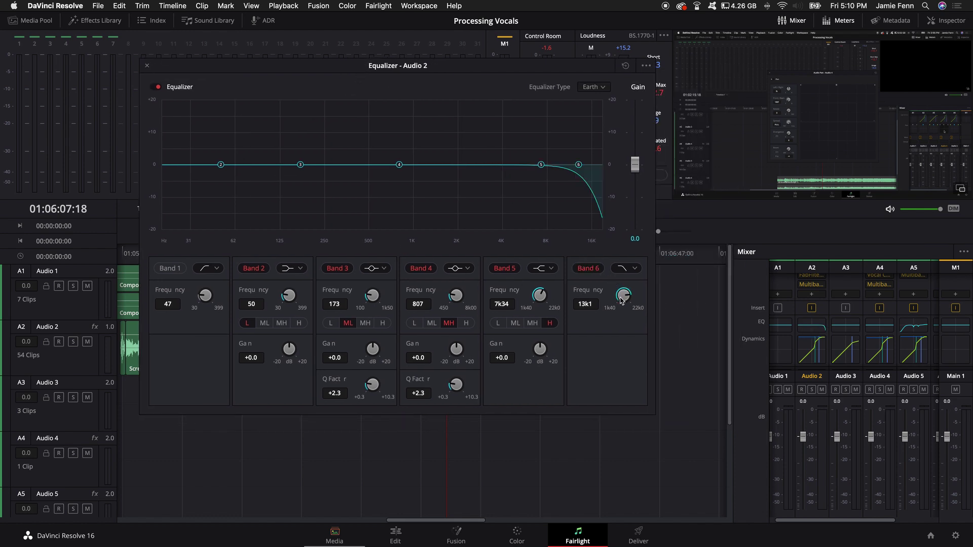
pyautogui.moveTo(622, 300); pyautogui.dragTo(629, 290)
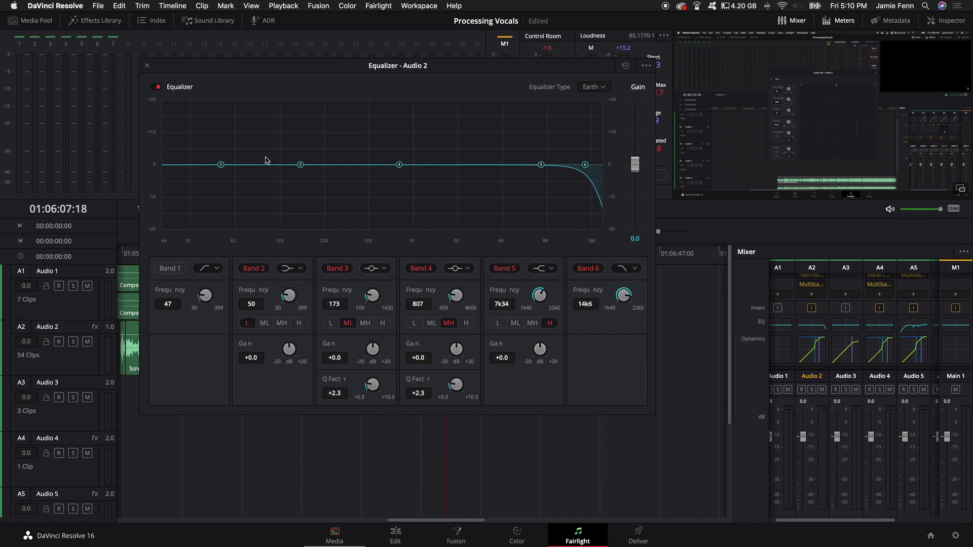
pyautogui.moveTo(300, 164); pyautogui.dragTo(311, 173)
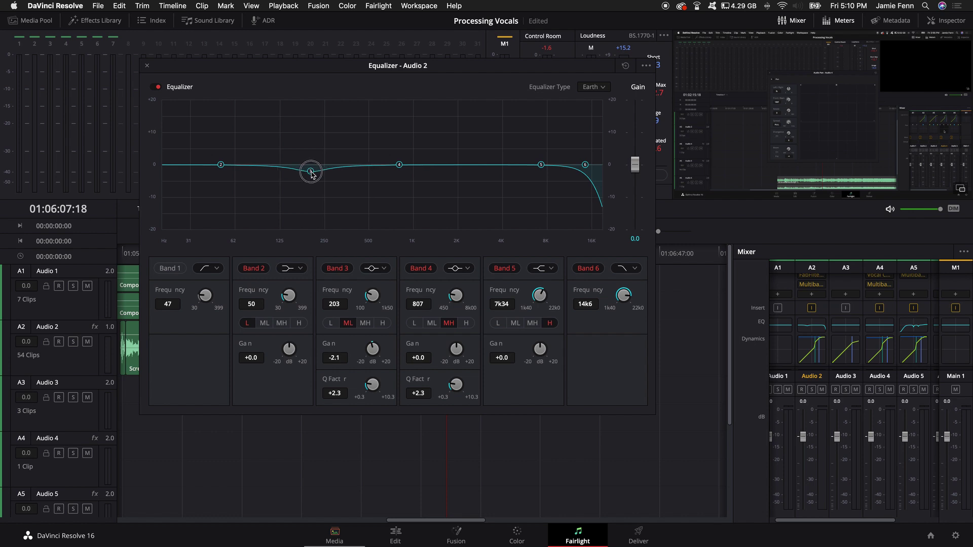
pyautogui.moveTo(311, 173); pyautogui.dragTo(312, 172)
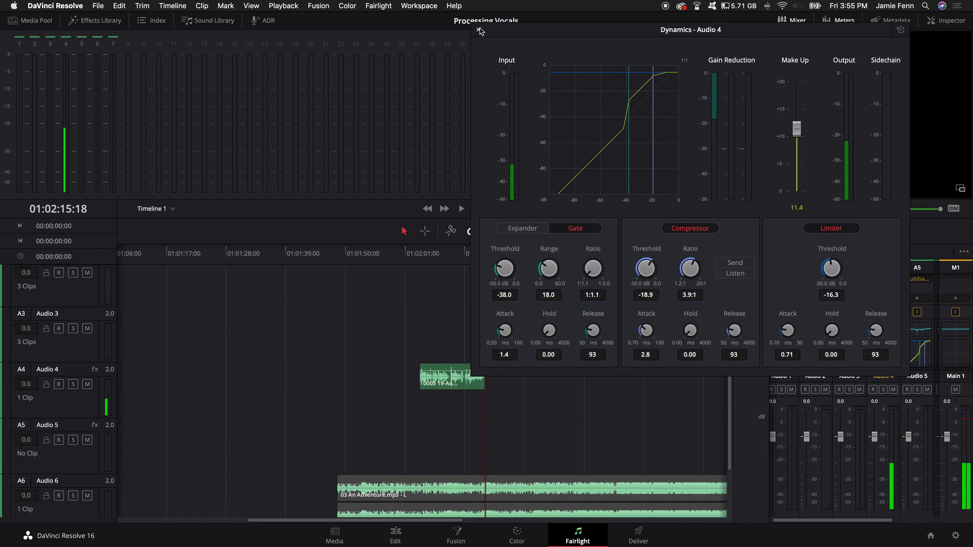
# Close the Dynamics window and enable Audio 4 panning, leaving it at 3L, 100F, full spread.
pyautogui.click(482, 31)
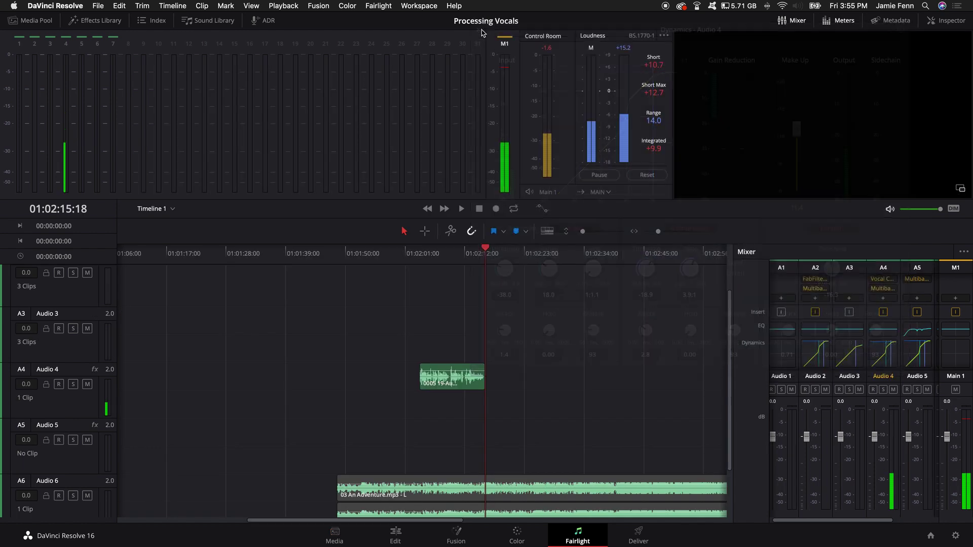
pyautogui.scroll(-3, 877, 344)
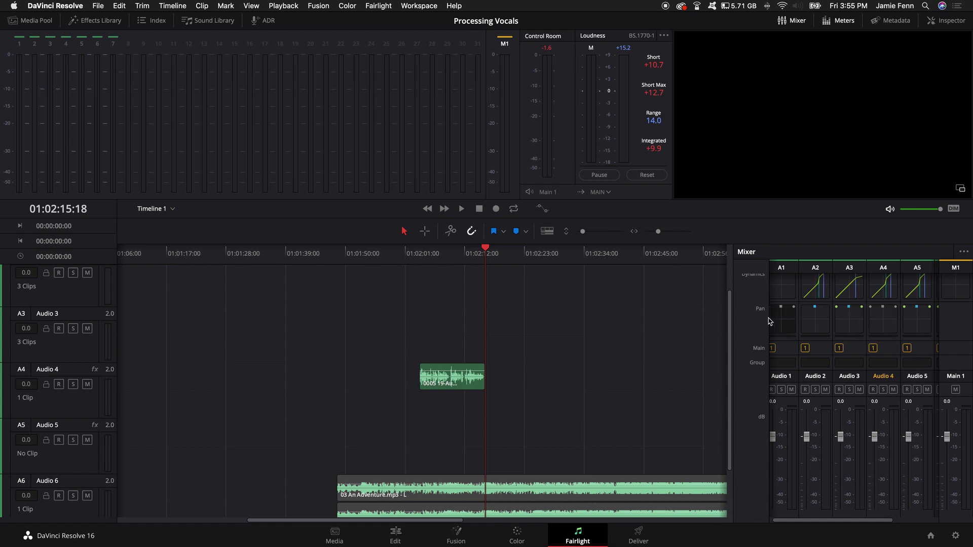
pyautogui.doubleClick(884, 327)
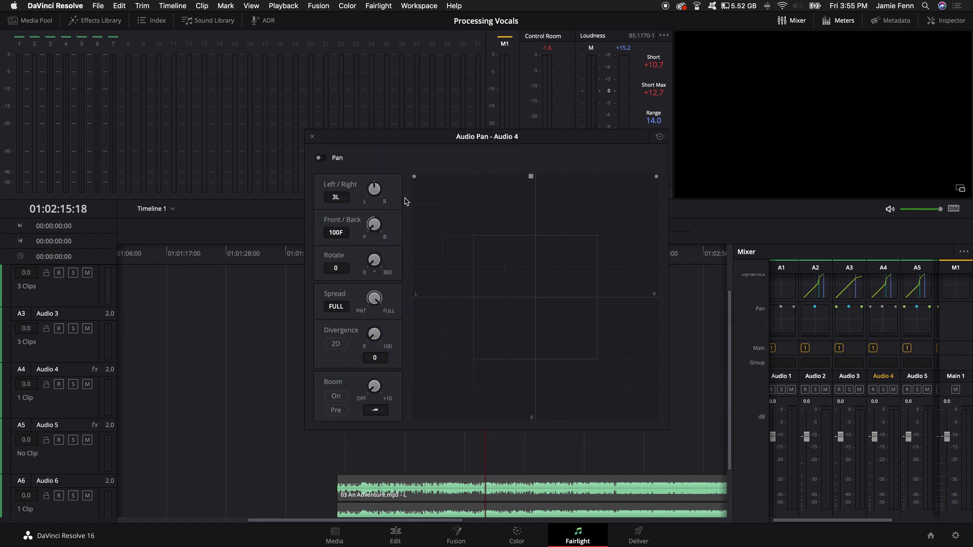
pyautogui.click(319, 158)
pyautogui.click(312, 137)
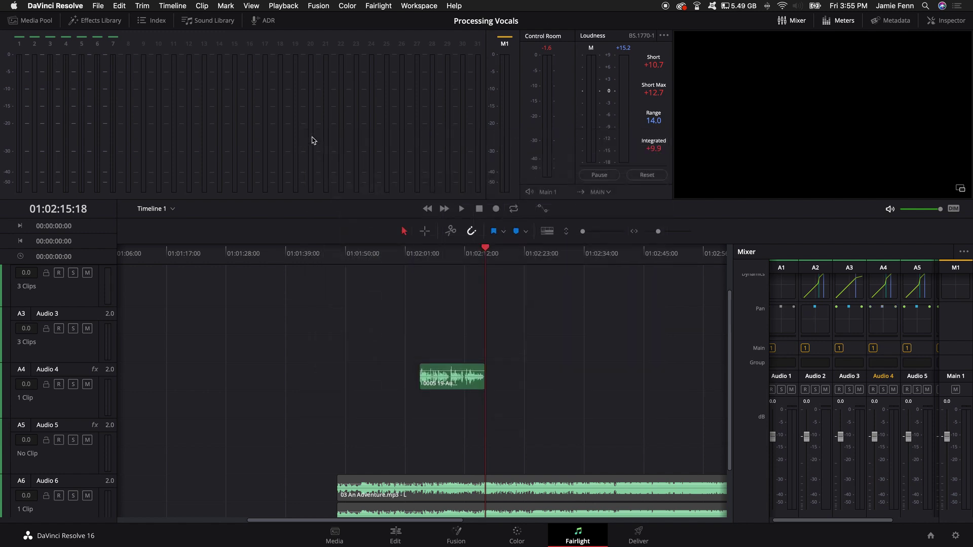